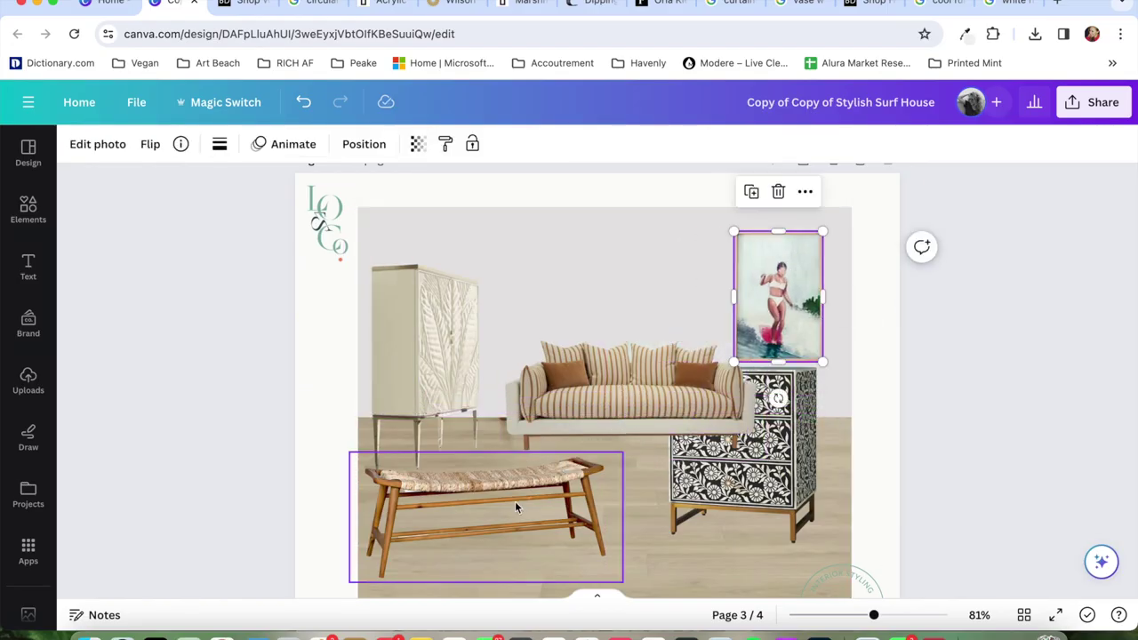
Move the woven bench across the floor and resize the carved white cabinet, placing it against the left edge of the wall.
{"action": "left_click_drag", "start_coordinate": [515, 507], "coordinate": [626, 479]}
{"action": "left_click_drag", "start_coordinate": [426, 356], "coordinate": [418, 356]}
{"action": "mouse_move", "coordinate": [474, 265]}
{"action": "left_mouse_down"}
{"action": "mouse_move", "coordinate": [485, 249]}
{"action": "mouse_move", "coordinate": [478, 261]}
{"action": "left_mouse_up"}
{"action": "right_click", "coordinate": [433, 267]}
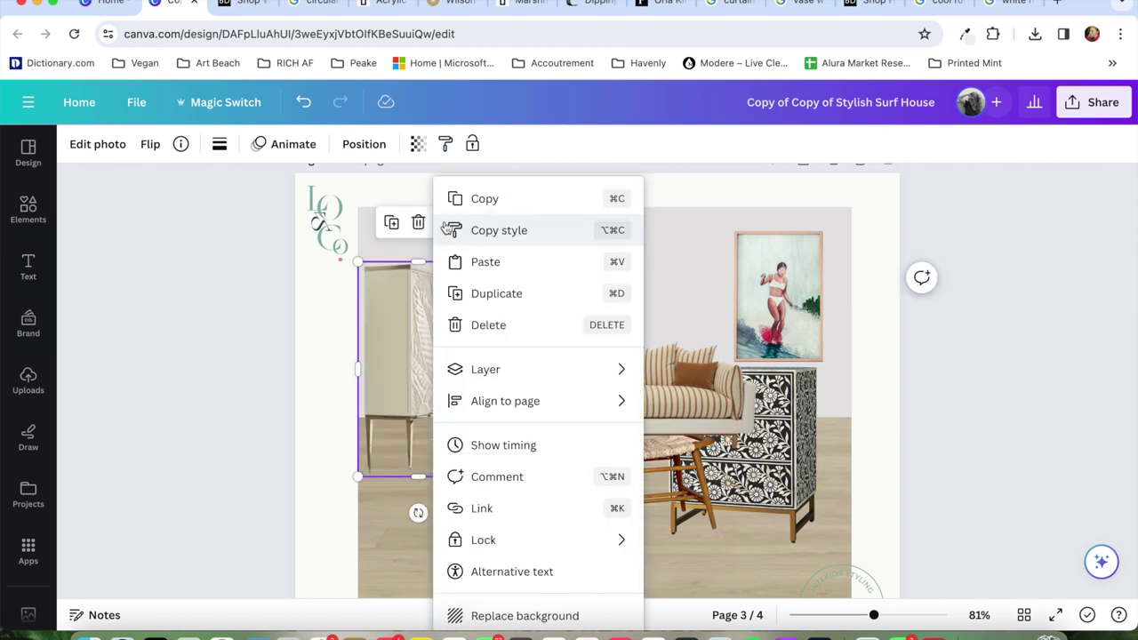
{"action": "left_click", "coordinate": [413, 340]}
{"action": "left_click", "coordinate": [447, 310]}
Shrink the woven bench, lower the striped sofa and center the bench in front of it.
{"action": "left_click_drag", "start_coordinate": [625, 485], "coordinate": [626, 525]}
{"action": "left_click_drag", "start_coordinate": [752, 597], "coordinate": [665, 553]}
{"action": "left_click_drag", "start_coordinate": [601, 488], "coordinate": [643, 480]}
{"action": "left_click_drag", "start_coordinate": [605, 400], "coordinate": [568, 443]}
{"action": "left_click_drag", "start_coordinate": [571, 526], "coordinate": [546, 553]}
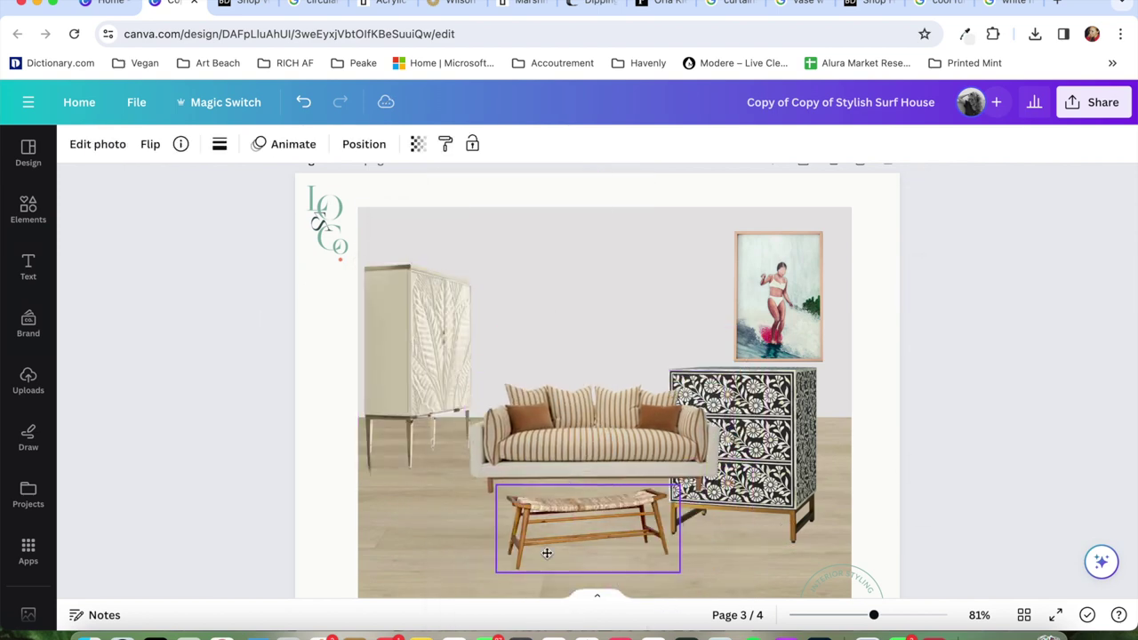
Shrink the black-and-white patterned dresser and the framed surfer art and reposition both at the right side of the room.
{"action": "left_click_drag", "start_coordinate": [743, 453], "coordinate": [783, 426]}
{"action": "left_click", "coordinate": [690, 520]}
{"action": "left_click_drag", "start_coordinate": [696, 518], "coordinate": [767, 446]}
{"action": "left_click_drag", "start_coordinate": [805, 391], "coordinate": [773, 407]}
{"action": "left_click", "coordinate": [779, 296]}
{"action": "left_click_drag", "start_coordinate": [734, 361], "coordinate": [754, 332]}
{"action": "left_click_drag", "start_coordinate": [789, 265], "coordinate": [789, 268]}
Fine-tune the placement of the striped sofa and the woven bench in the middle of the room.
{"action": "left_click_drag", "start_coordinate": [653, 422], "coordinate": [661, 396]}
{"action": "left_click_drag", "start_coordinate": [596, 514], "coordinate": [622, 483]}
{"action": "left_click_drag", "start_coordinate": [574, 359], "coordinate": [563, 389]}
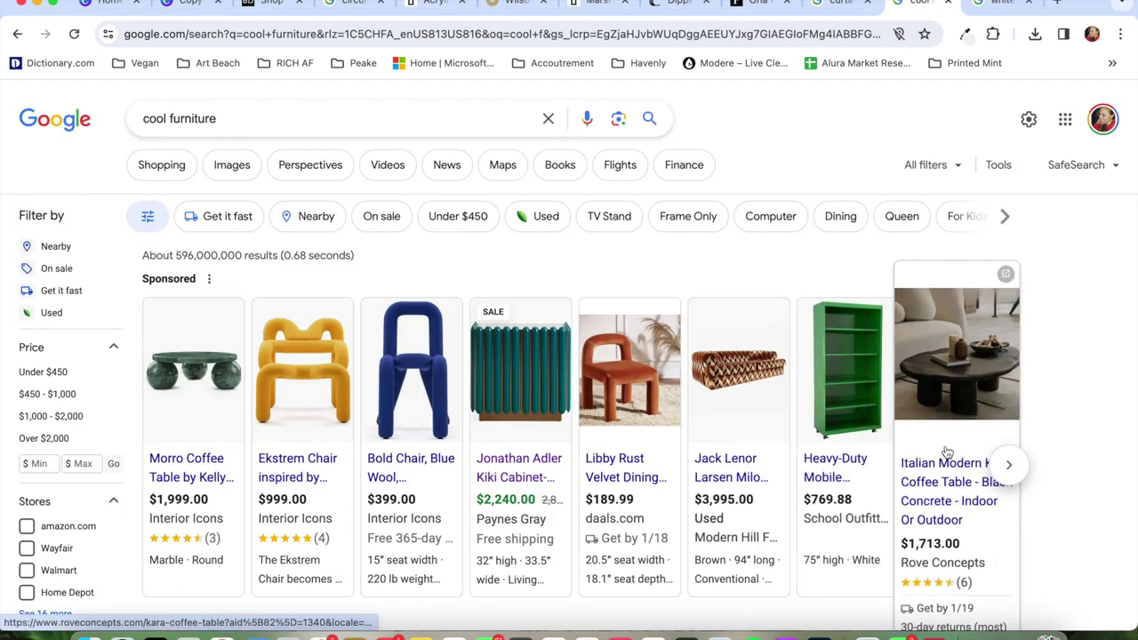
Browse the cool furniture results, close the white hydrangea search and capture the product photo of the Balboa Upholstered Swivel Armchair.
{"action": "left_click", "coordinate": [1010, 468]}
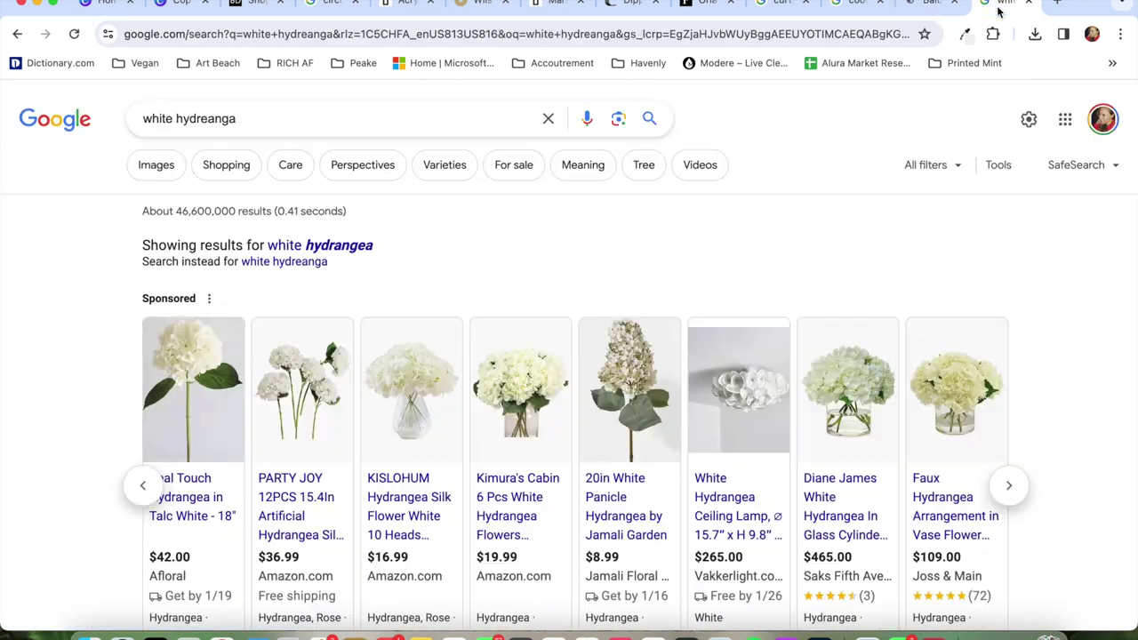
{"action": "left_click", "coordinate": [1030, 4]}
{"action": "scroll", "coordinate": [423, 437], "scroll_direction": "down", "scroll_amount": 2}
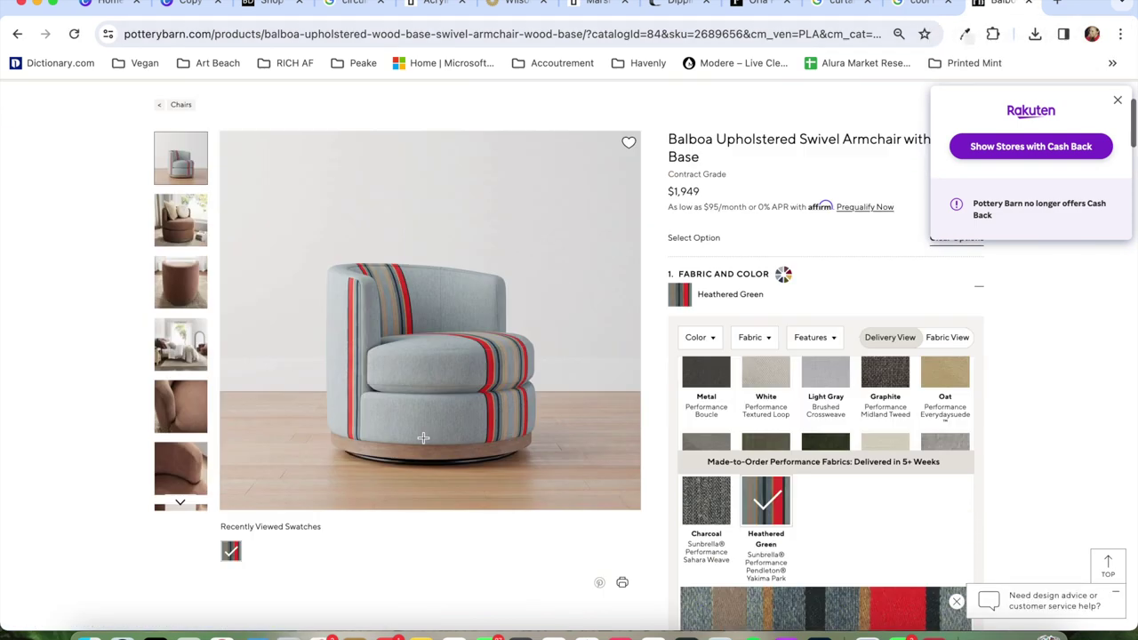
{"action": "scroll", "coordinate": [182, 409], "scroll_direction": "down", "scroll_amount": 3}
{"action": "scroll", "coordinate": [160, 400], "scroll_direction": "up", "scroll_amount": 5}
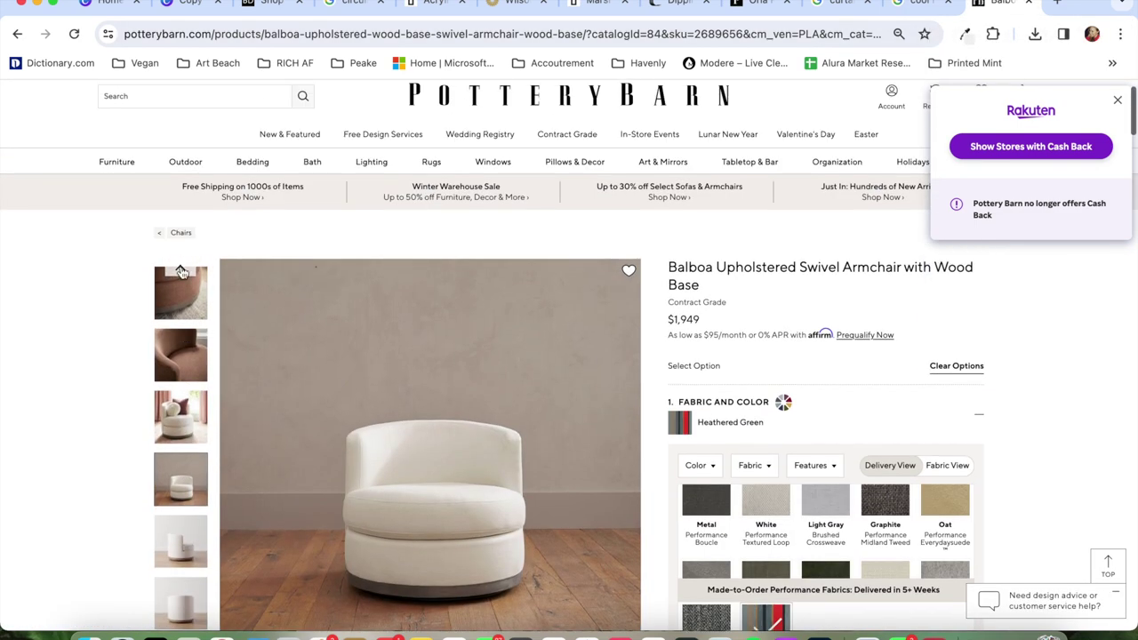
{"action": "scroll", "coordinate": [124, 401], "scroll_direction": "down", "scroll_amount": 2}
{"action": "left_click_drag", "start_coordinate": [223, 153], "coordinate": [640, 542]}
{"action": "left_click", "coordinate": [1118, 101]}
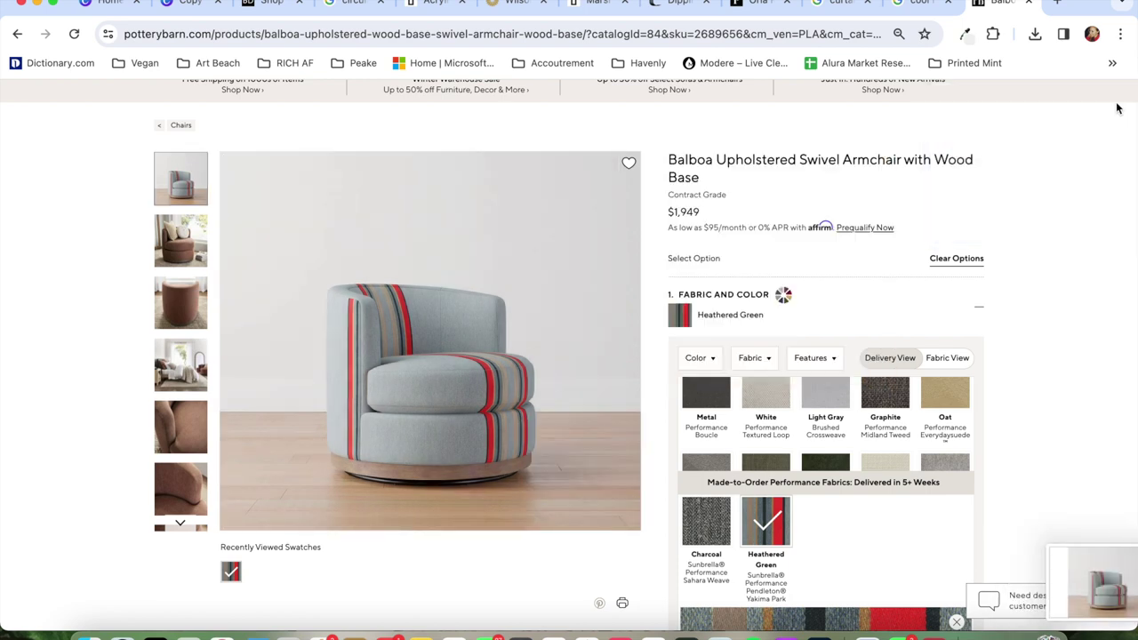
Find the Carmel Lounge Square Arm Upholstered Armchair in the cool furniture shopping results and capture its product photo.
{"action": "left_click", "coordinate": [919, 9]}
{"action": "left_click", "coordinate": [1008, 466]}
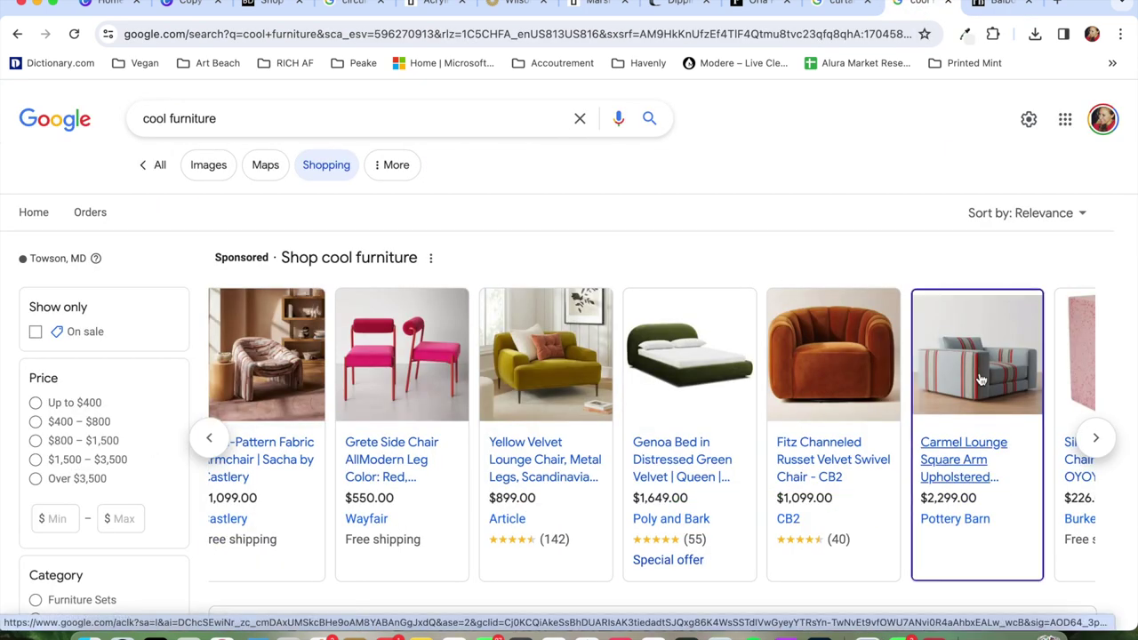
{"action": "left_click", "coordinate": [978, 374]}
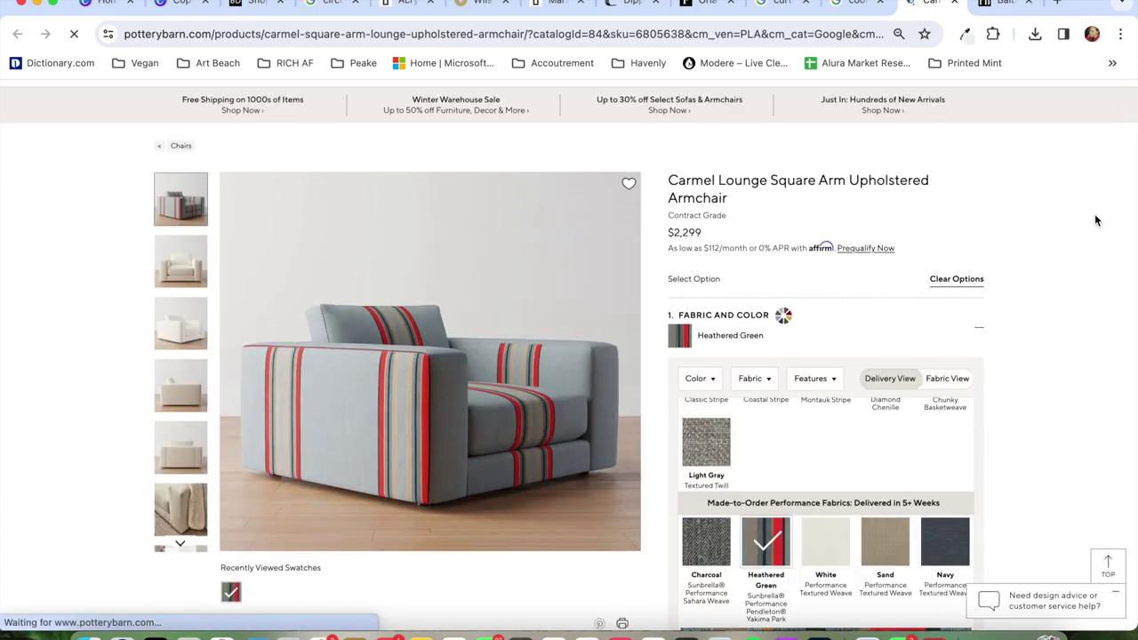
{"action": "key", "text": "shift+super+4"}
{"action": "left_click_drag", "start_coordinate": [226, 177], "coordinate": [640, 549]}
Search Pottery Barn for a leather sofa, open the Waldorf Leather Sofa and capture its front-view photo.
{"action": "left_click", "coordinate": [1008, 5]}
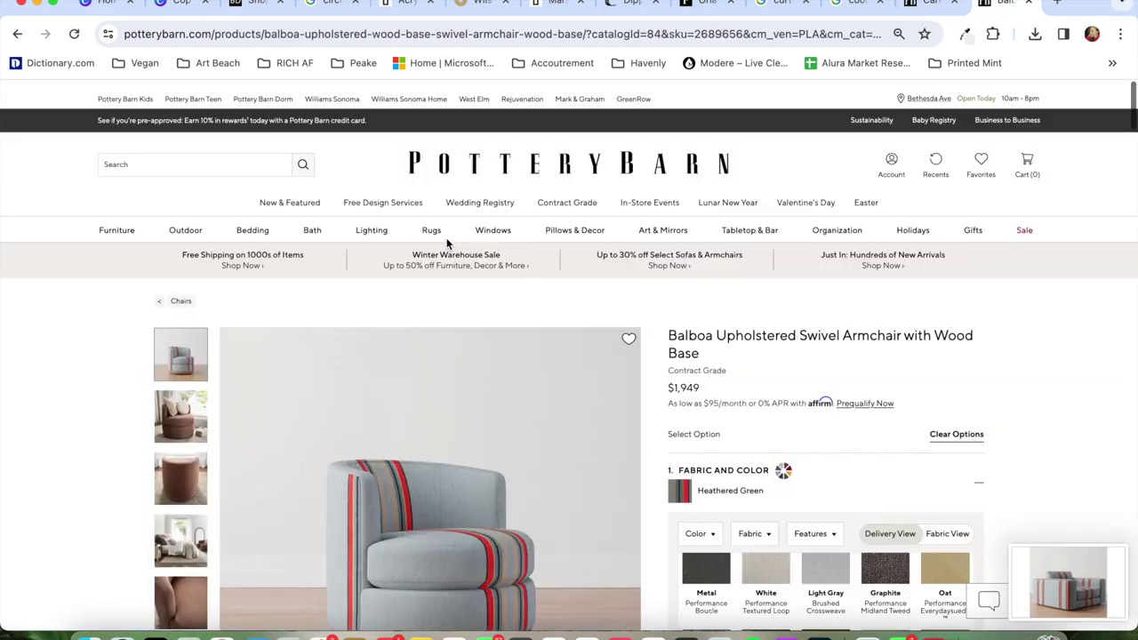
{"action": "left_click", "coordinate": [194, 160]}
{"action": "type", "text": "leather"}
{"action": "left_click", "coordinate": [129, 223]}
{"action": "scroll", "coordinate": [911, 411], "scroll_direction": "down", "scroll_amount": 3}
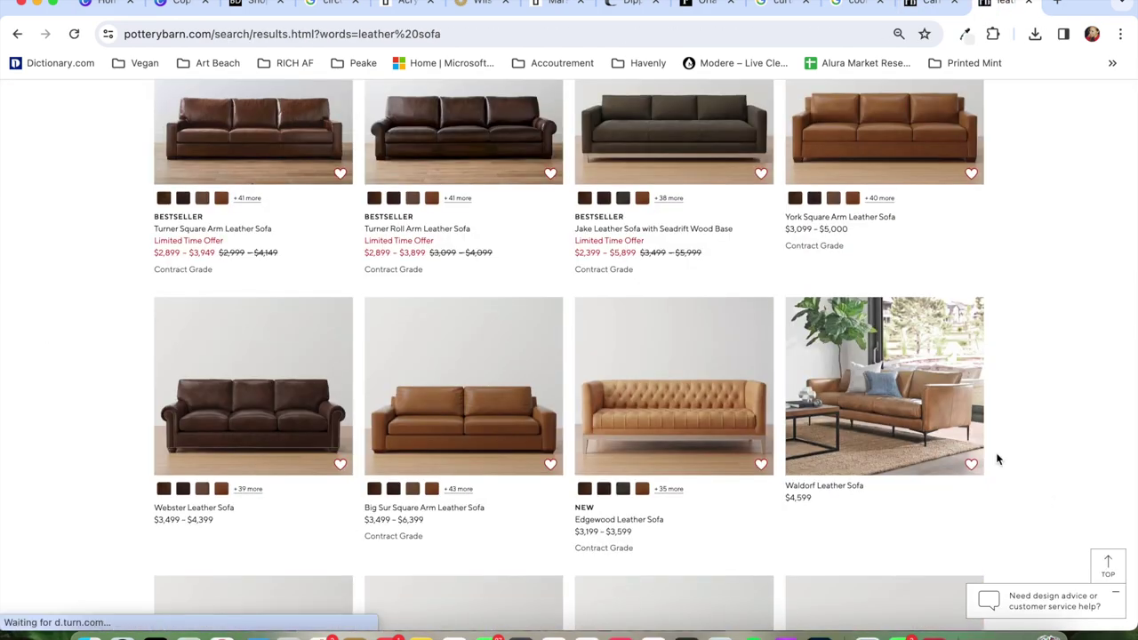
{"action": "left_click", "coordinate": [900, 406]}
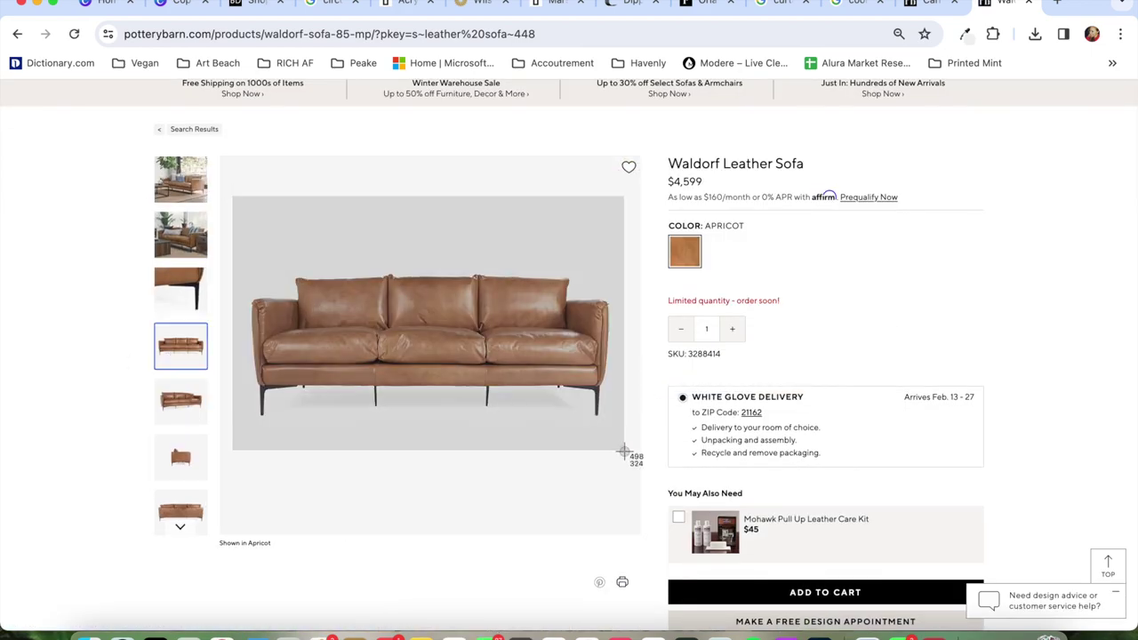
{"action": "scroll", "coordinate": [675, 454], "scroll_direction": "down", "scroll_amount": 15}
Search the web for rugs in a new tab and open the $799 hand-knotted shag rug from Revival.
{"action": "left_click", "coordinate": [1056, 4]}
{"action": "left_click", "coordinate": [856, 40]}
{"action": "type", "text": "rugs"}
{"action": "key", "text": "Return"}
{"action": "scroll", "coordinate": [1011, 414], "scroll_direction": "down", "scroll_amount": 2}
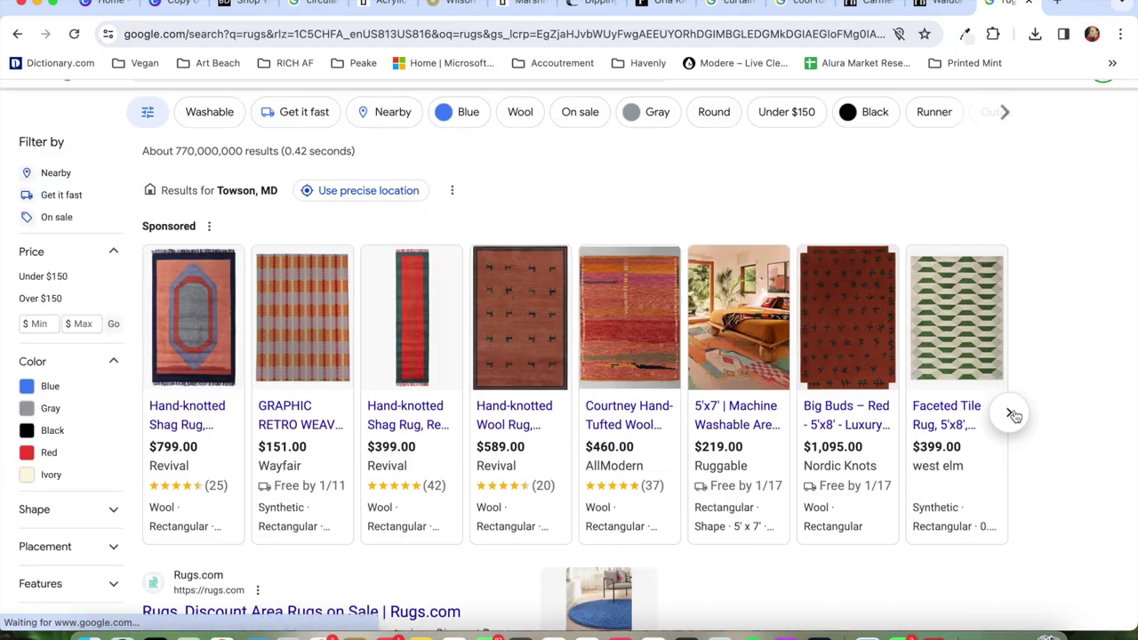
{"action": "left_click", "coordinate": [204, 329]}
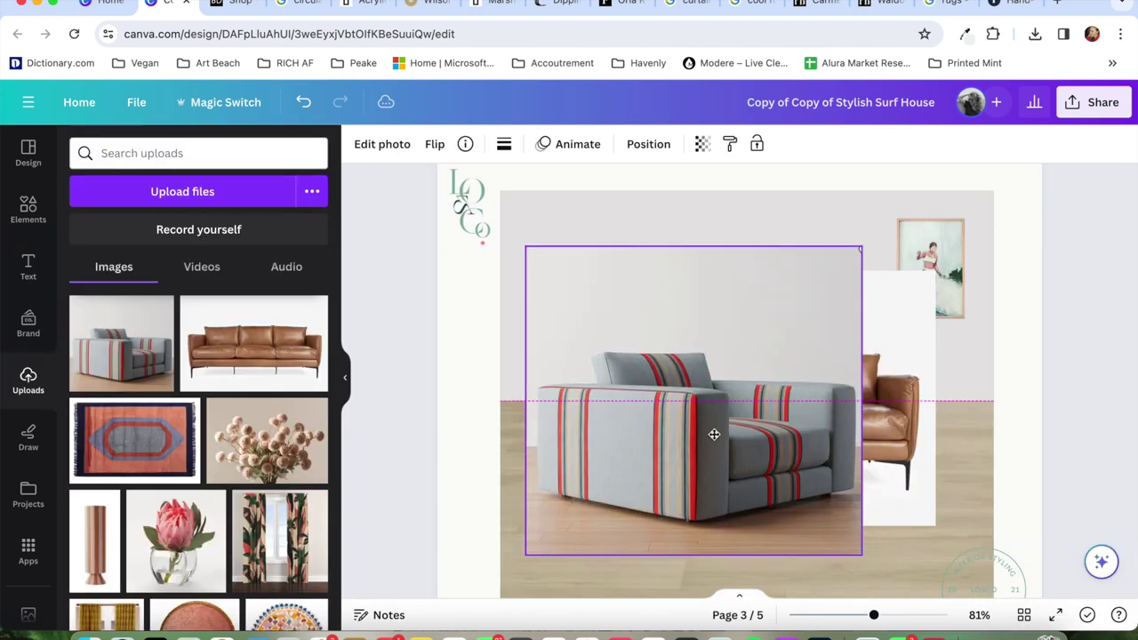
Position the striped armchair photo on page 3 of the Canva design and remove its background with BG Remover.
{"action": "left_click_drag", "start_coordinate": [711, 435], "coordinate": [711, 436]}
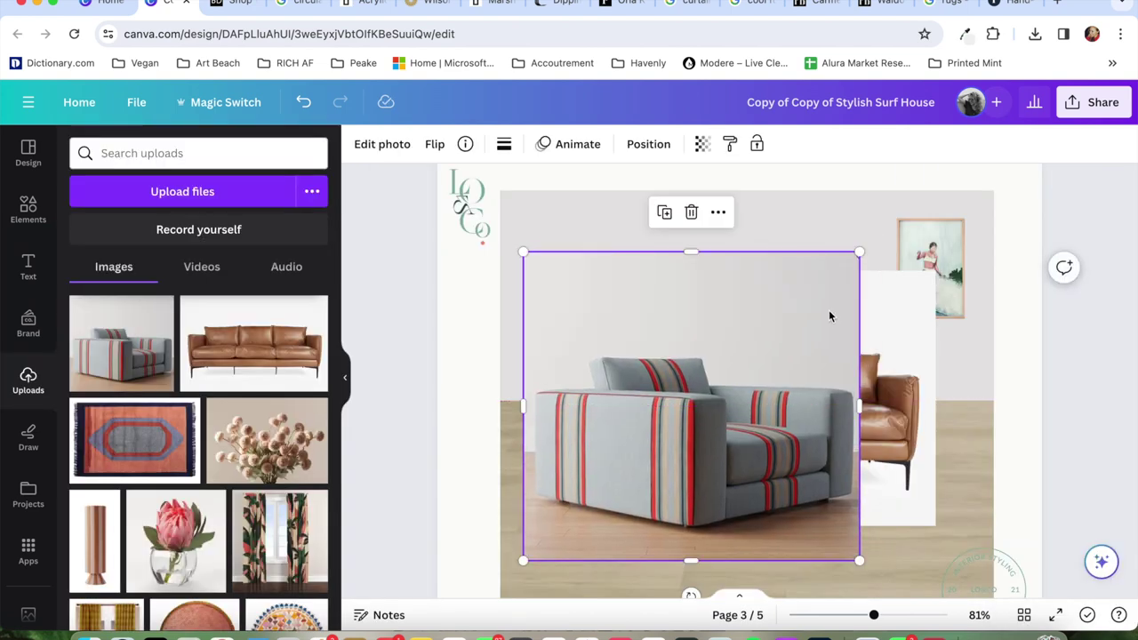
{"action": "left_click", "coordinate": [380, 145]}
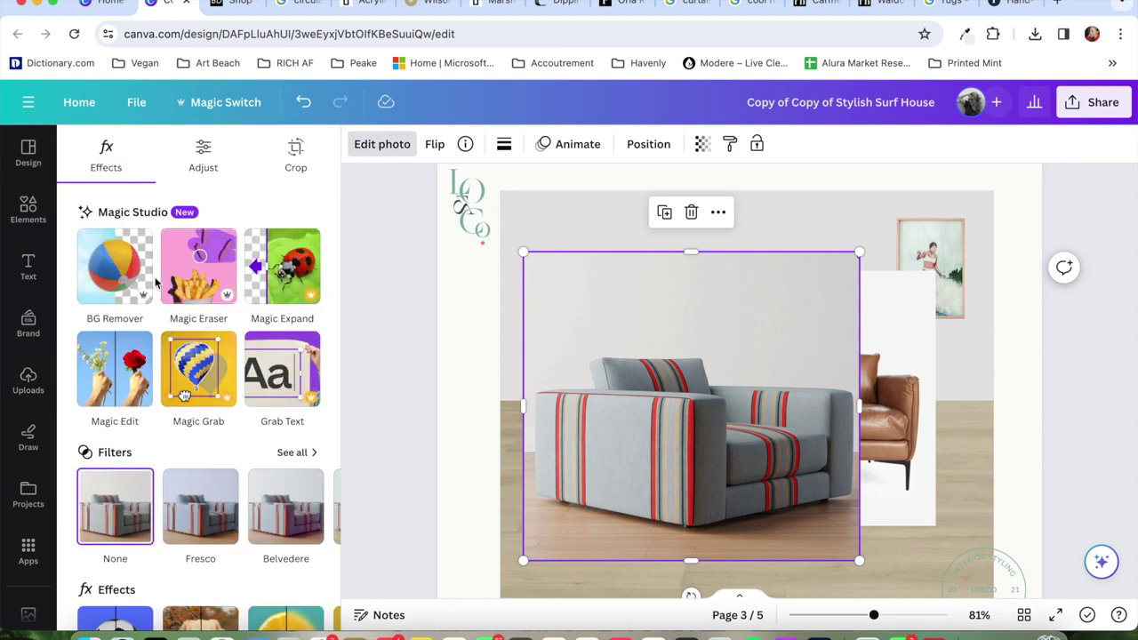
{"action": "left_click", "coordinate": [115, 266]}
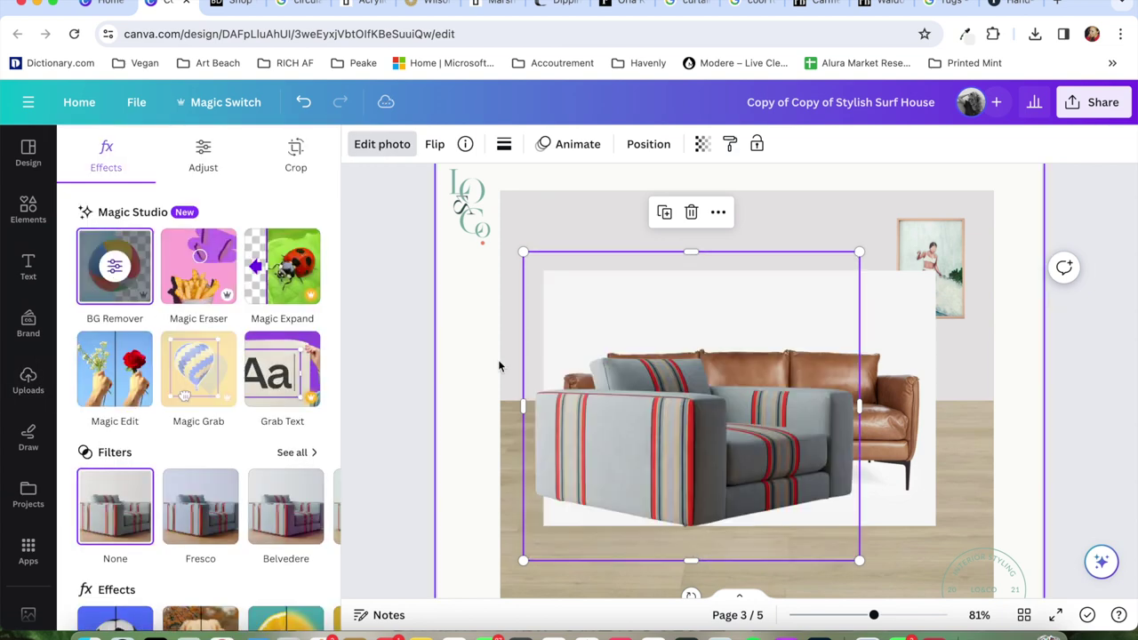
Shrink the striped armchair, place it against the left part of the wall and remove the leather sofa photo's background.
{"action": "left_click_drag", "start_coordinate": [859, 254], "coordinate": [711, 388]}
{"action": "left_click_drag", "start_coordinate": [665, 457], "coordinate": [642, 320]}
{"action": "left_click", "coordinate": [865, 379]}
{"action": "left_click", "coordinate": [115, 266]}
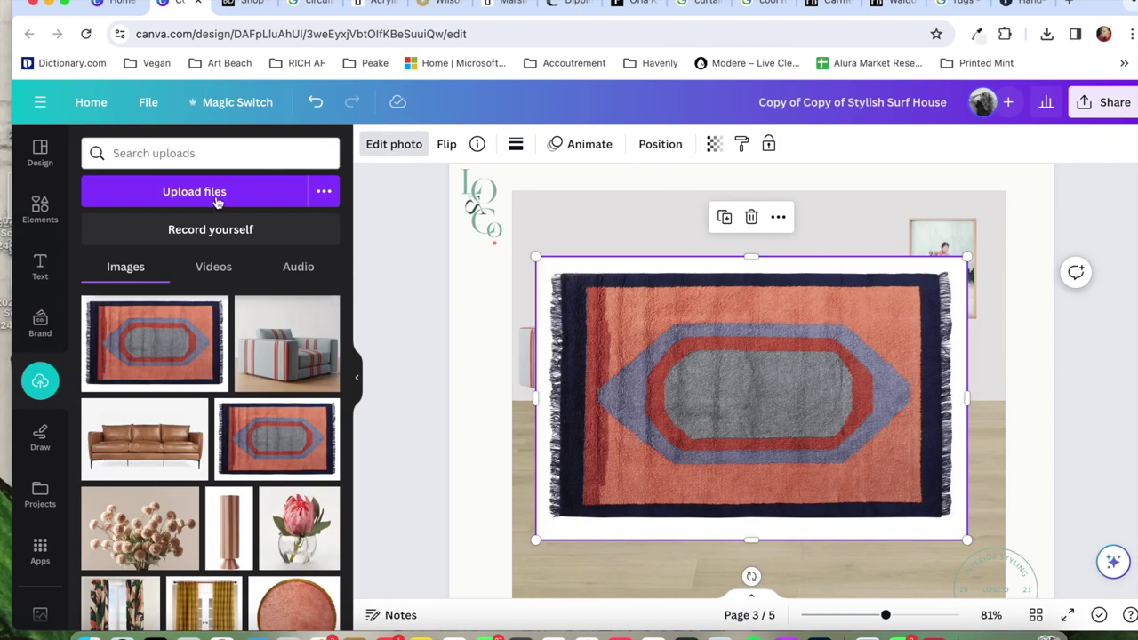
Remove the rug photo's background, shrink the rug, lay it on the floor and layer it behind the leather sofa.
{"action": "left_click", "coordinate": [383, 144]}
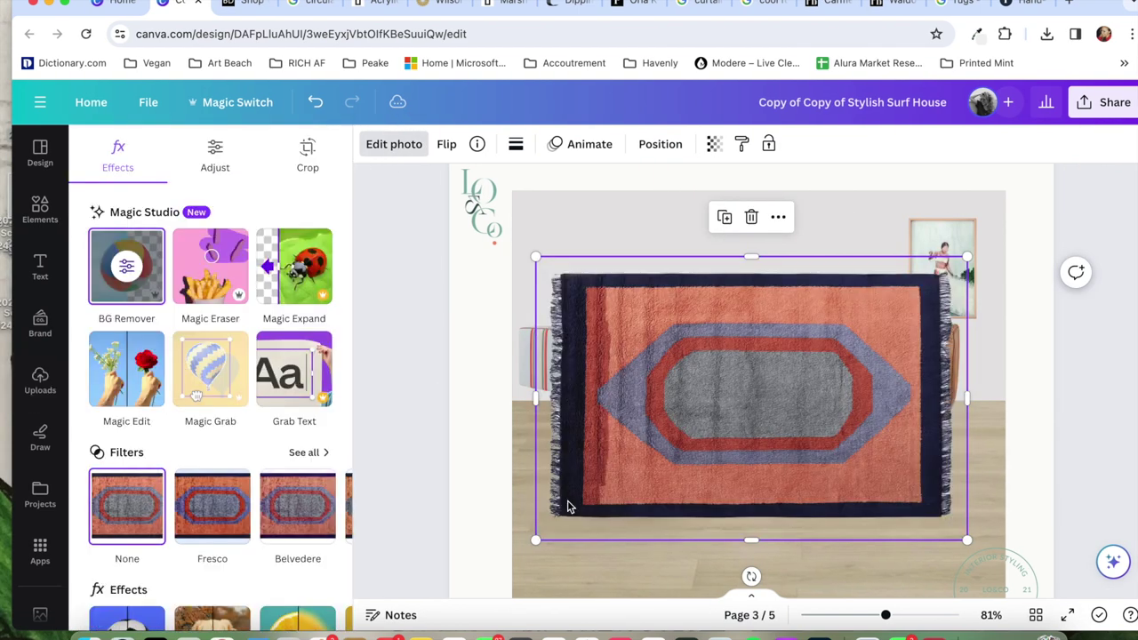
{"action": "left_click_drag", "start_coordinate": [766, 416], "coordinate": [774, 491]}
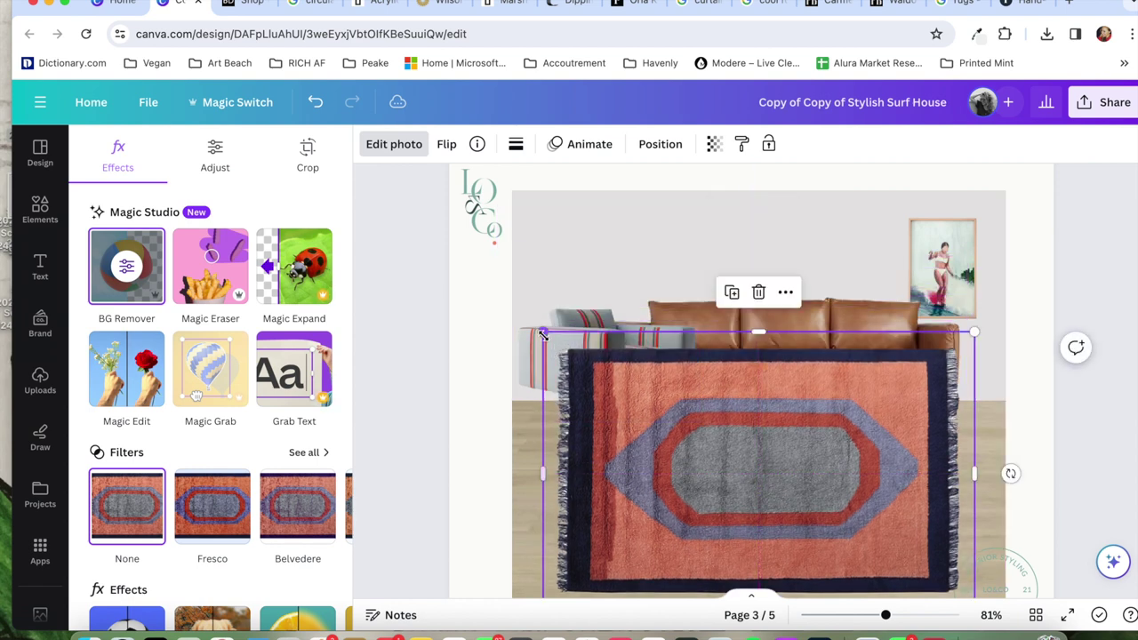
{"action": "left_click_drag", "start_coordinate": [542, 334], "coordinate": [615, 441]}
{"action": "left_click_drag", "start_coordinate": [761, 475], "coordinate": [752, 479]}
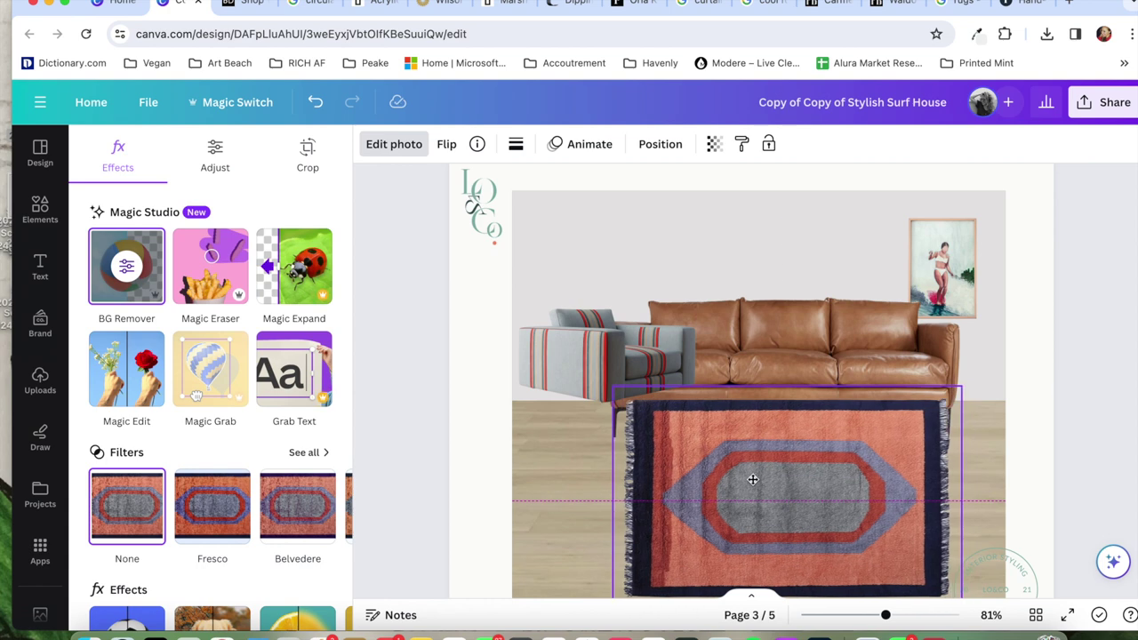
{"action": "left_click", "coordinate": [662, 146]}
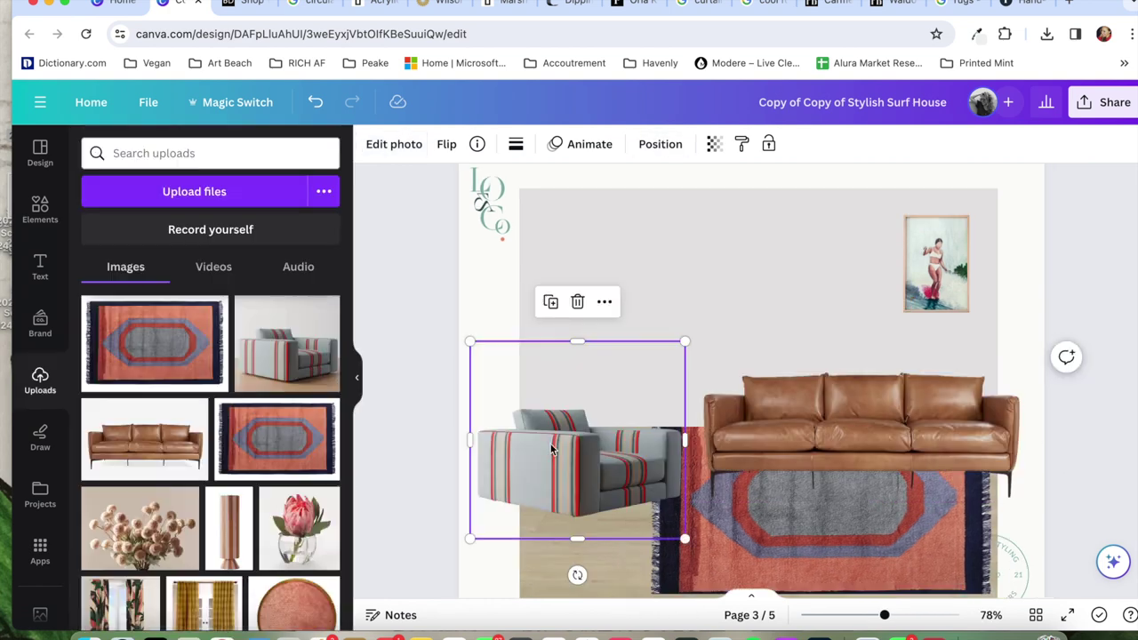
Enlarge the striped armchair slightly and nudge it into place to the left of the leather sofa.
{"action": "mouse_move", "coordinate": [472, 341]}
{"action": "left_mouse_down"}
{"action": "mouse_move", "coordinate": [461, 330]}
{"action": "mouse_move", "coordinate": [493, 393]}
{"action": "mouse_move", "coordinate": [470, 327]}
{"action": "mouse_move", "coordinate": [457, 325]}
{"action": "left_mouse_up"}
{"action": "left_click_drag", "start_coordinate": [516, 445], "coordinate": [525, 441]}
{"action": "left_click", "coordinate": [792, 3]}
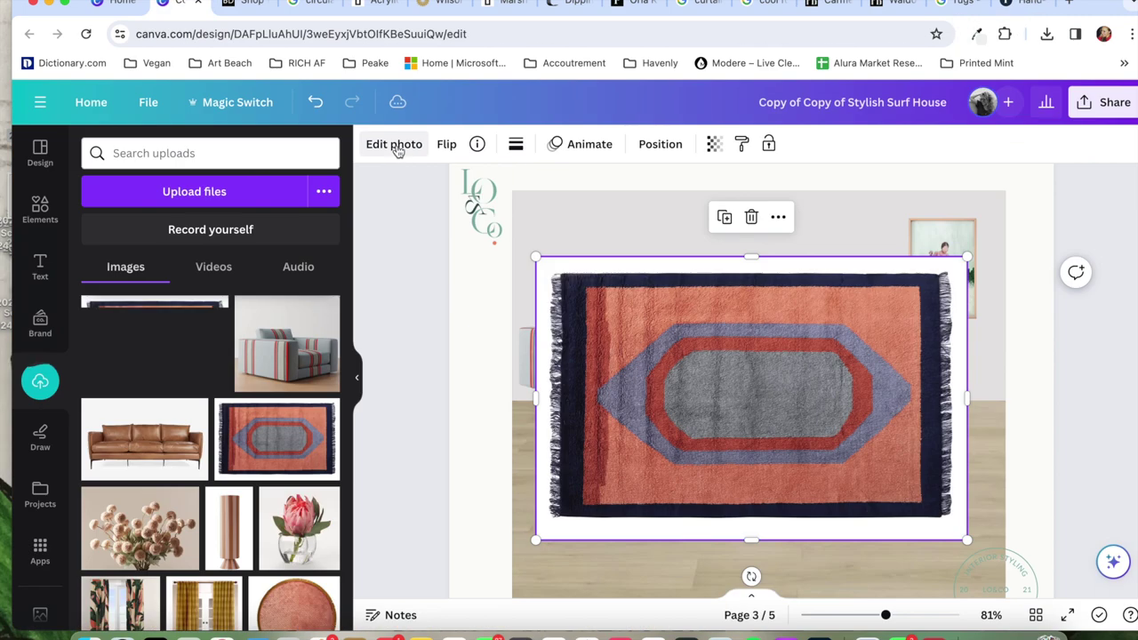
Apply BG Remover to the patterned rug photo and move it down toward the floor.
{"action": "left_click", "coordinate": [394, 144]}
{"action": "left_click", "coordinate": [120, 258]}
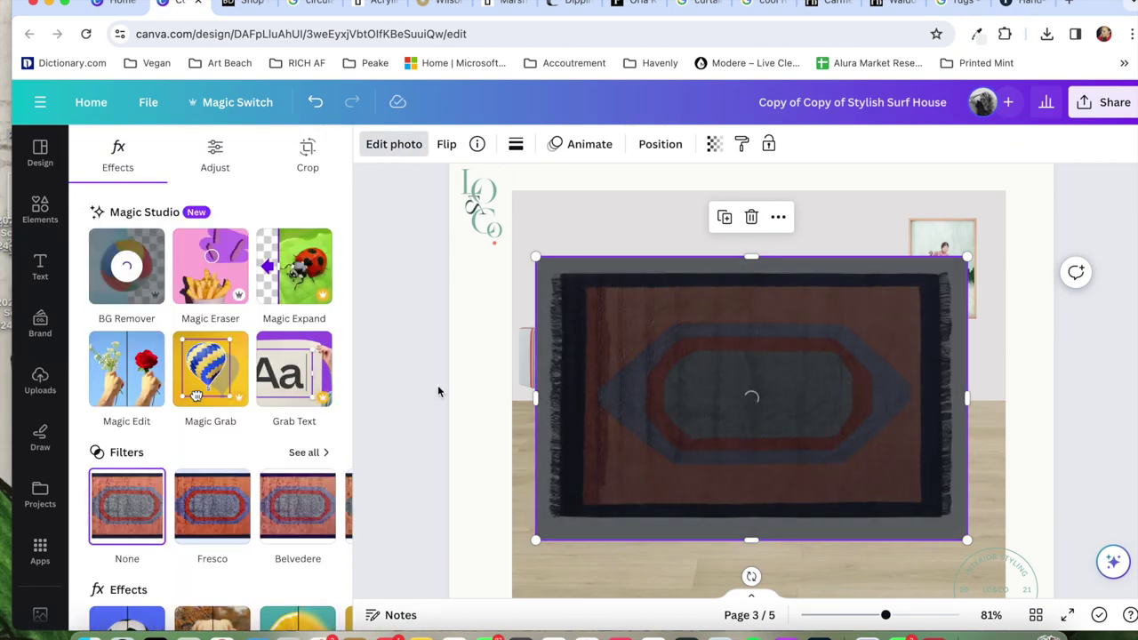
{"action": "left_click_drag", "start_coordinate": [772, 415], "coordinate": [774, 490]}
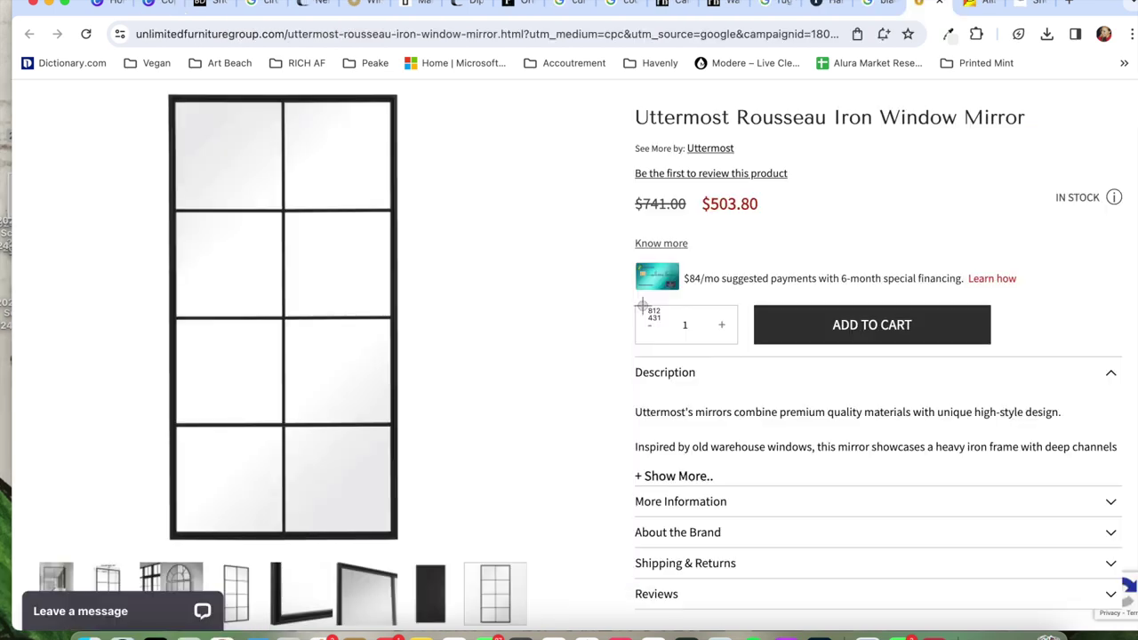
Capture the Uttermost Rousseau Iron Window Mirror photo and crop off its white right margin in the room design.
{"action": "left_click_drag", "start_coordinate": [140, 88], "coordinate": [436, 546]}
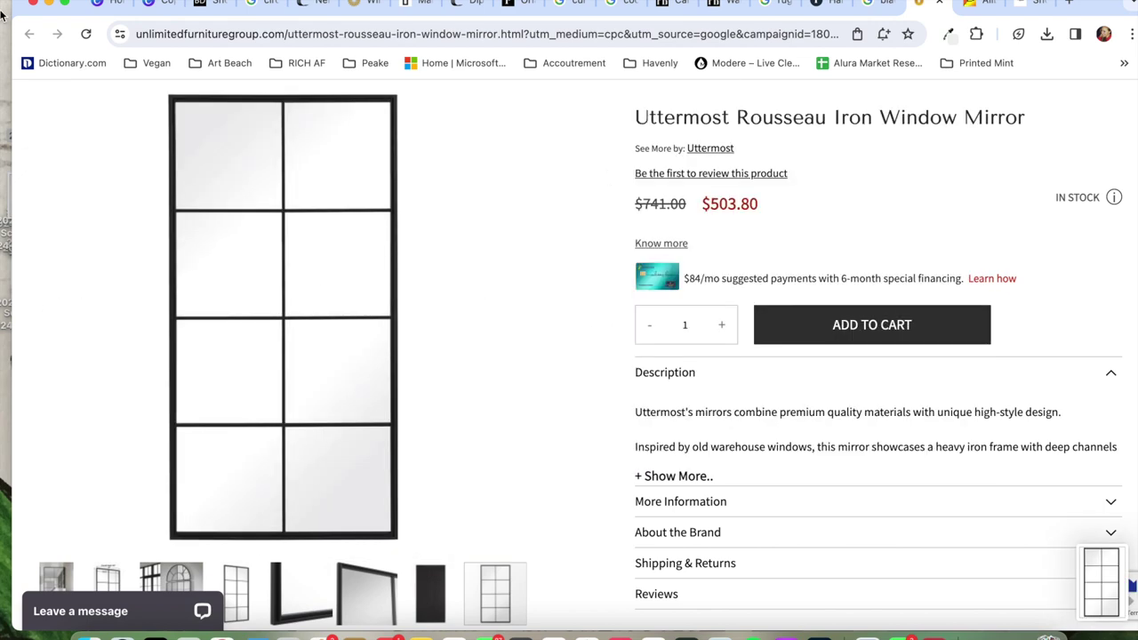
{"action": "left_click", "coordinate": [161, 9]}
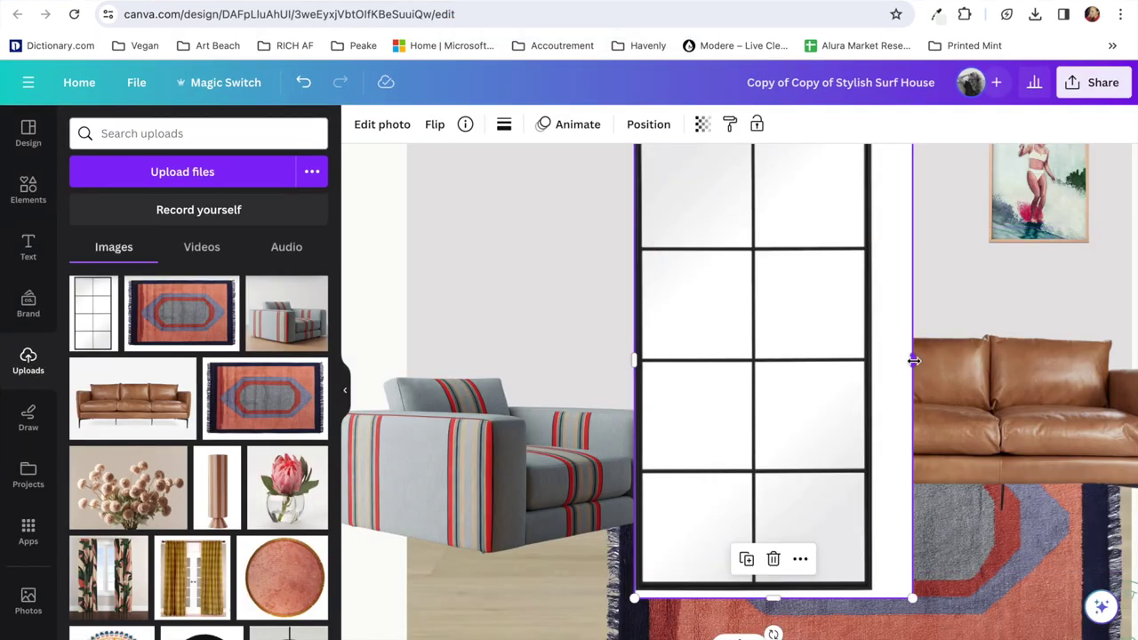
{"action": "left_click_drag", "start_coordinate": [914, 361], "coordinate": [875, 362]}
{"action": "scroll", "coordinate": [876, 445], "scroll_direction": "down", "scroll_amount": 3}
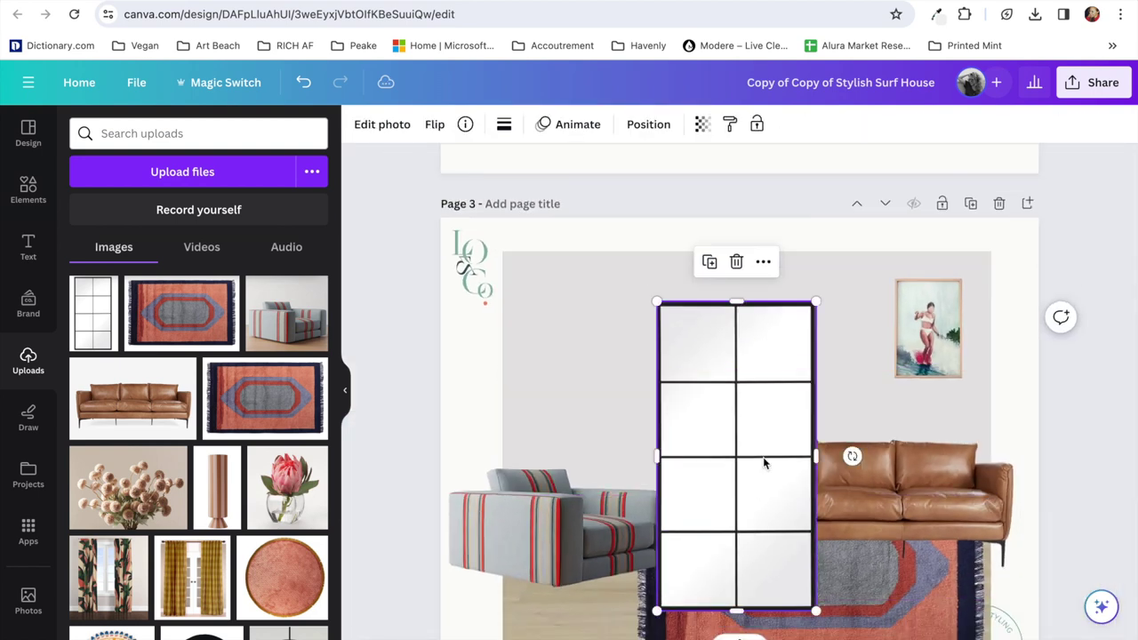
Shrink the window mirror and place it on the wall above the striped armchair.
{"action": "left_click_drag", "start_coordinate": [817, 302], "coordinate": [776, 378]}
{"action": "left_click_drag", "start_coordinate": [708, 471], "coordinate": [639, 363]}
{"action": "left_click_drag", "start_coordinate": [693, 253], "coordinate": [681, 264]}
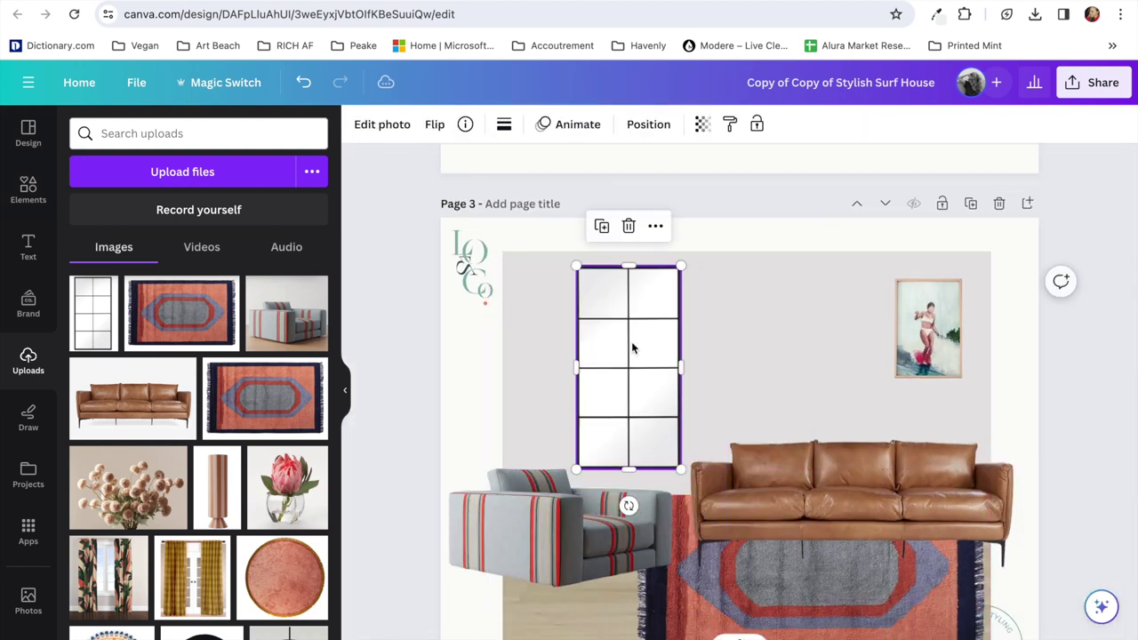
Duplicate the window mirror and line up the copy edge to edge with the original to form one wide window.
{"action": "left_click_drag", "start_coordinate": [634, 346], "coordinate": [734, 359]}
{"action": "key", "text": "super+d"}
{"action": "left_click", "coordinate": [849, 345]}
{"action": "scroll", "coordinate": [727, 360], "scroll_direction": "up", "scroll_amount": 5}
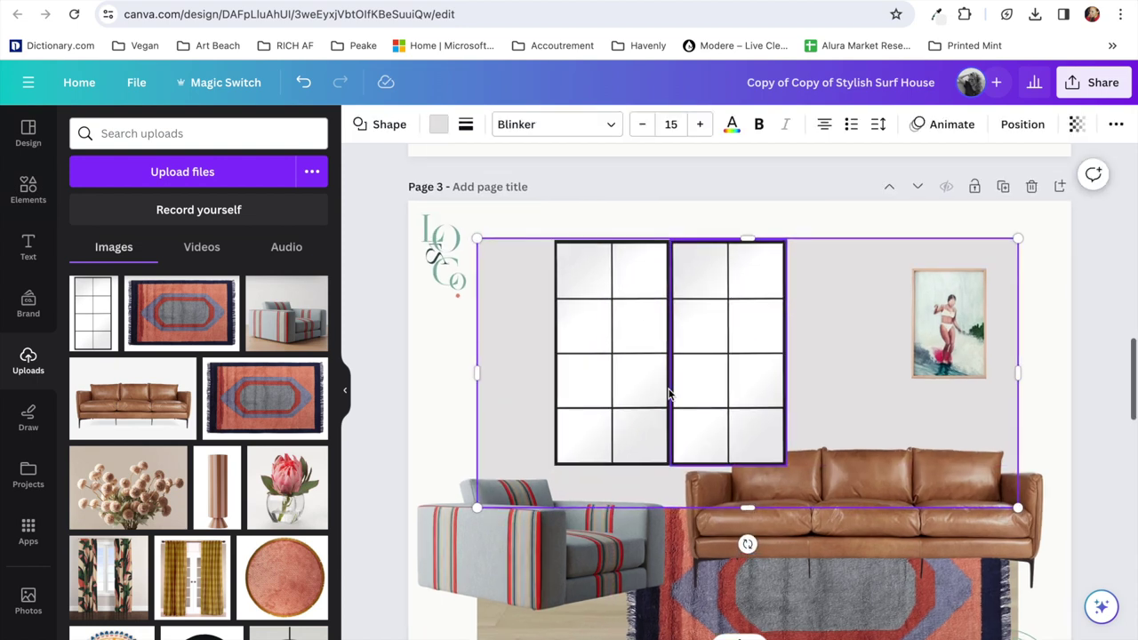
{"action": "left_click", "coordinate": [729, 401]}
{"action": "left_click", "coordinate": [886, 286]}
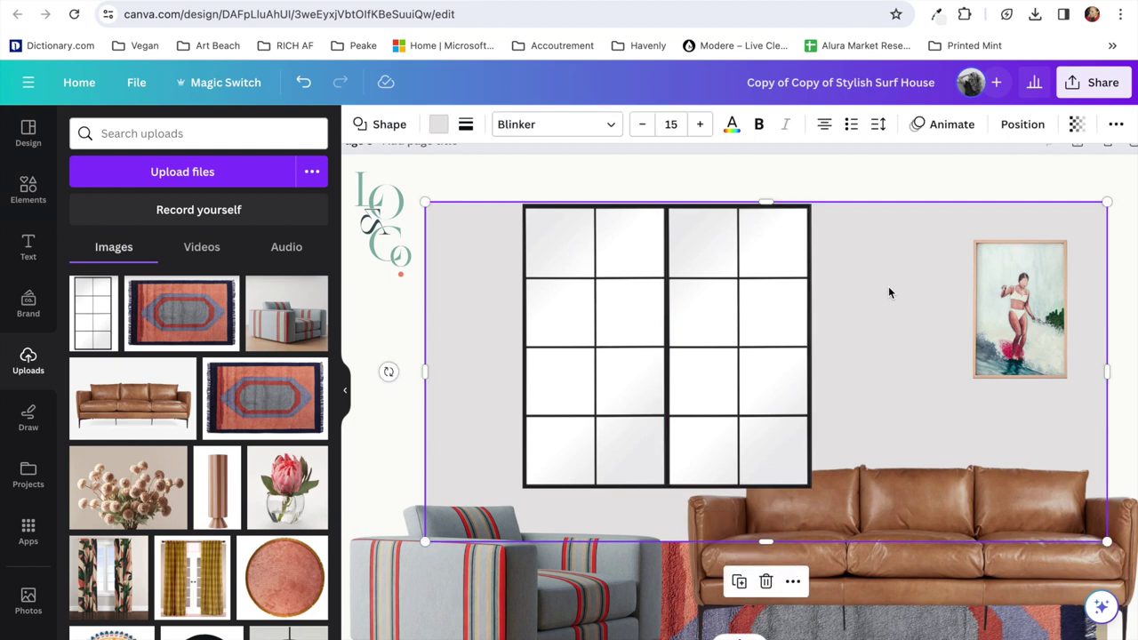
Move the leather sofa to the top of the layer stack so it sits in front of the window mirrors.
{"action": "scroll", "coordinate": [888, 286], "scroll_direction": "down", "scroll_amount": 3}
{"action": "left_click", "coordinate": [887, 458]}
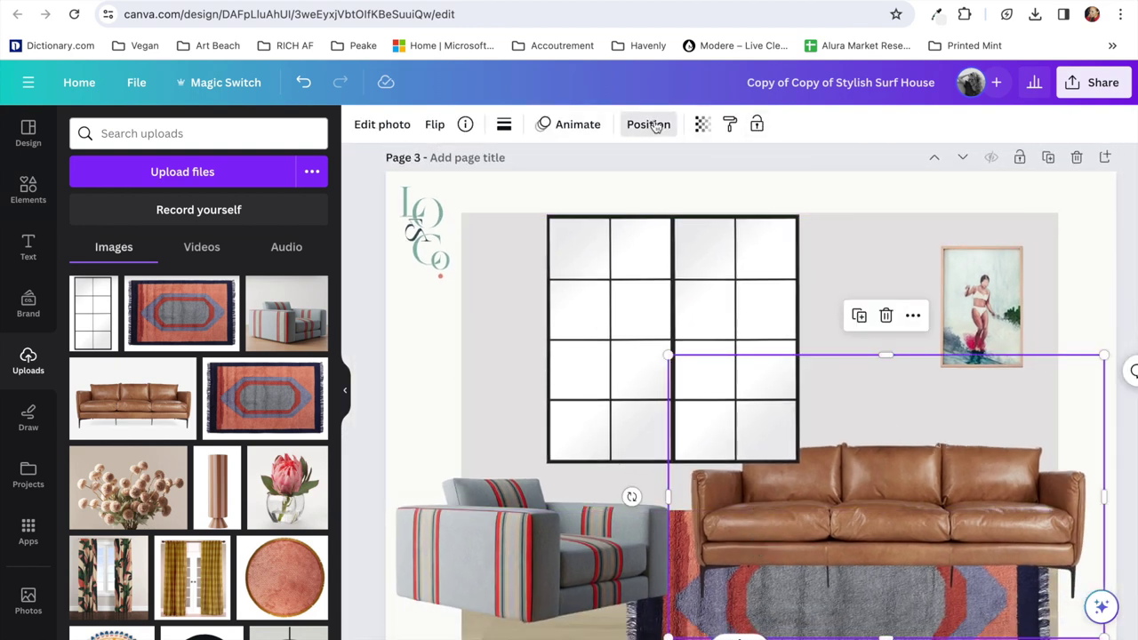
{"action": "left_click", "coordinate": [647, 124]}
{"action": "left_click_drag", "start_coordinate": [216, 382], "coordinate": [216, 211]}
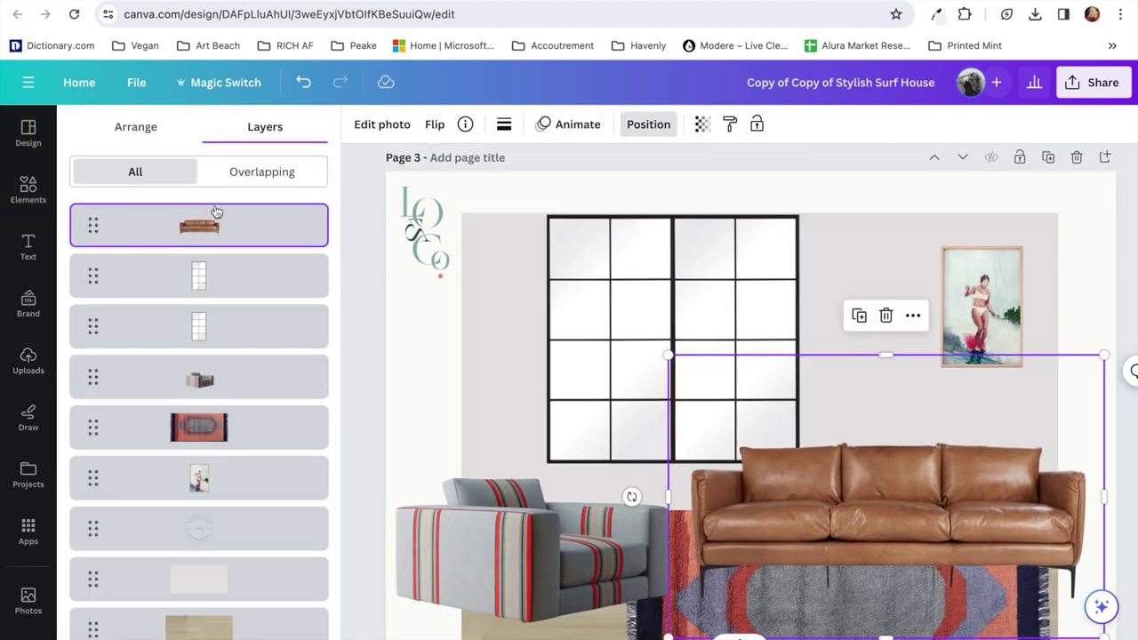
Extend the gray wall rectangle slightly upward above the window and select the left window mirror.
{"action": "left_click", "coordinate": [573, 214]}
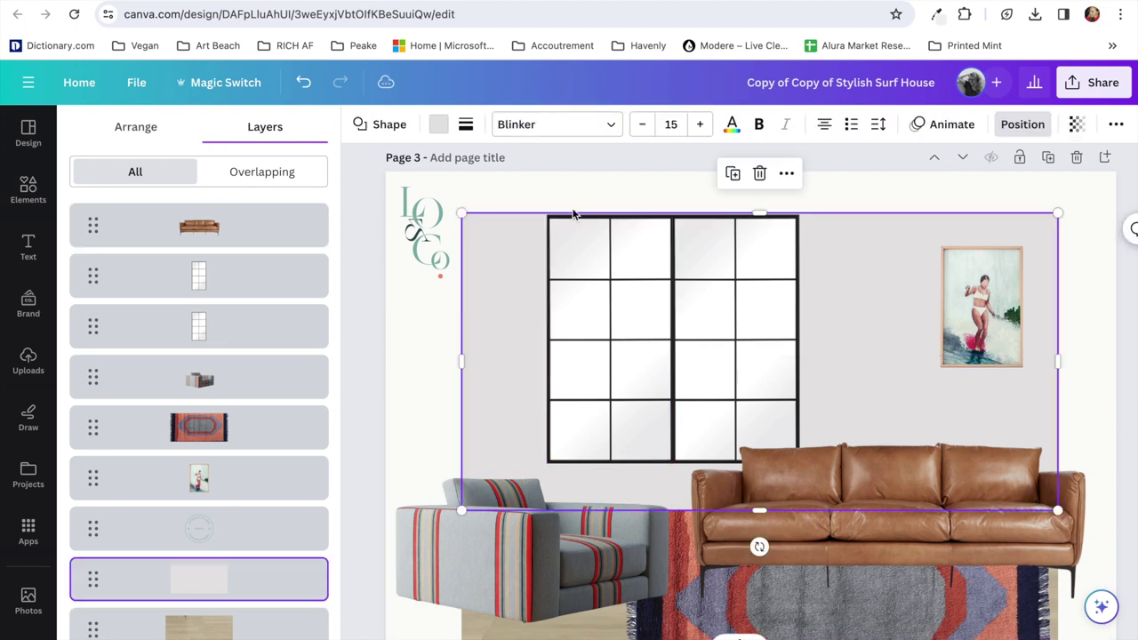
{"action": "left_click_drag", "start_coordinate": [763, 210], "coordinate": [759, 204]}
{"action": "left_click", "coordinate": [623, 299]}
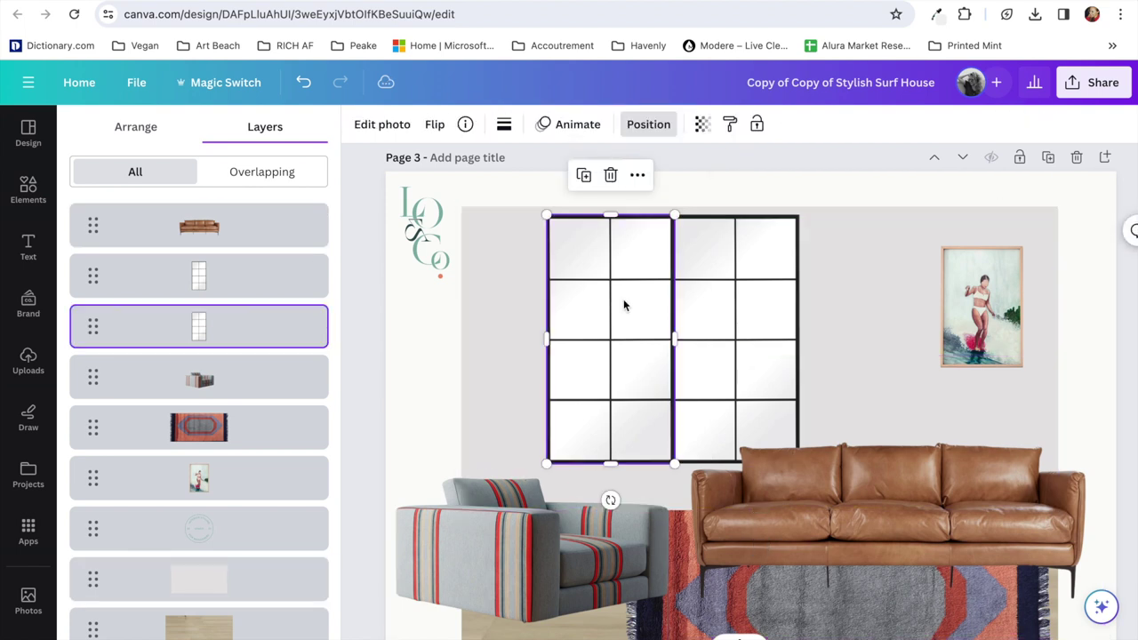
Select both window mirrors together and shift them slightly up and left on the gray wall.
{"action": "left_click", "coordinate": [724, 291], "text": "shift"}
{"action": "left_click_drag", "start_coordinate": [725, 291], "coordinate": [703, 275]}
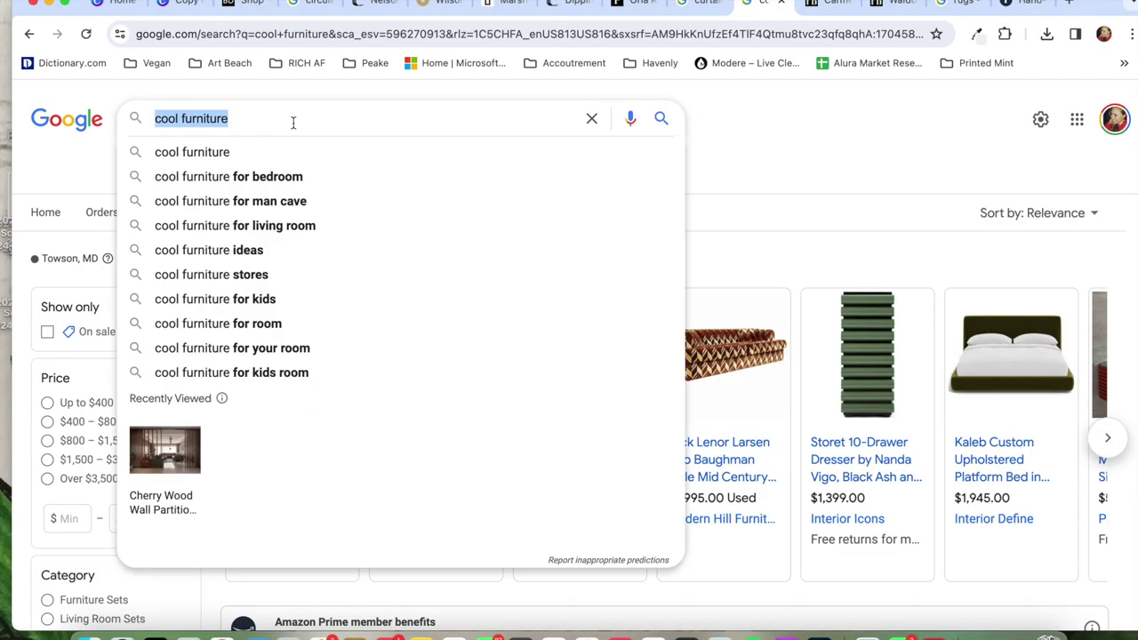
Search Google Shopping for "cool side table", open the Jonathan Adler Wellington Side Table and capture its product image.
{"action": "type", "text": "cool side table"}
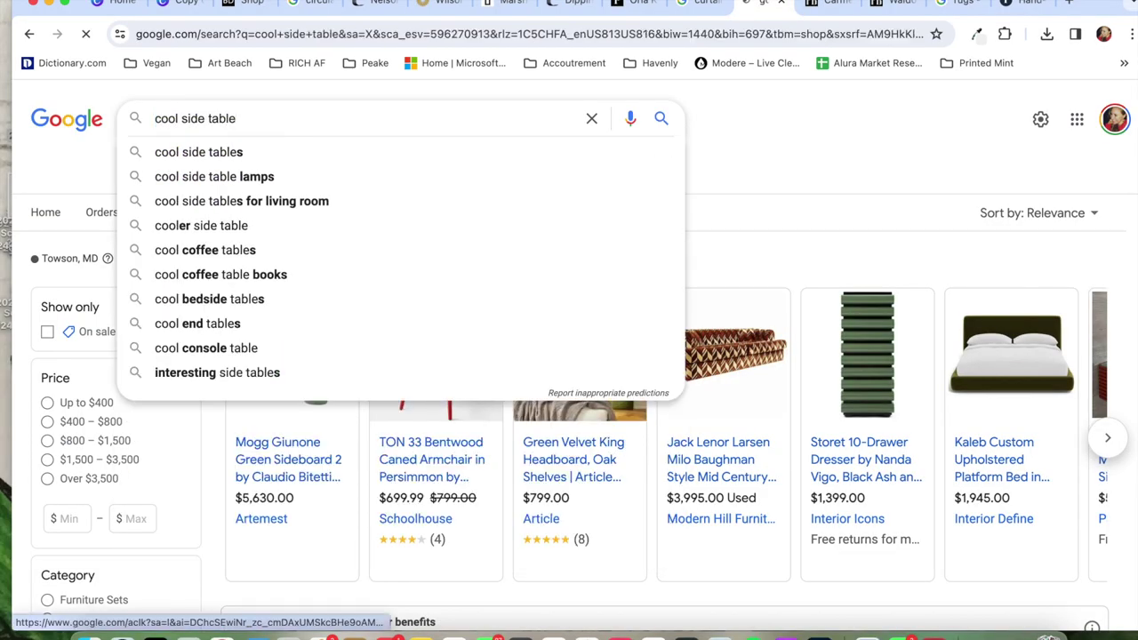
{"action": "key", "text": "Return"}
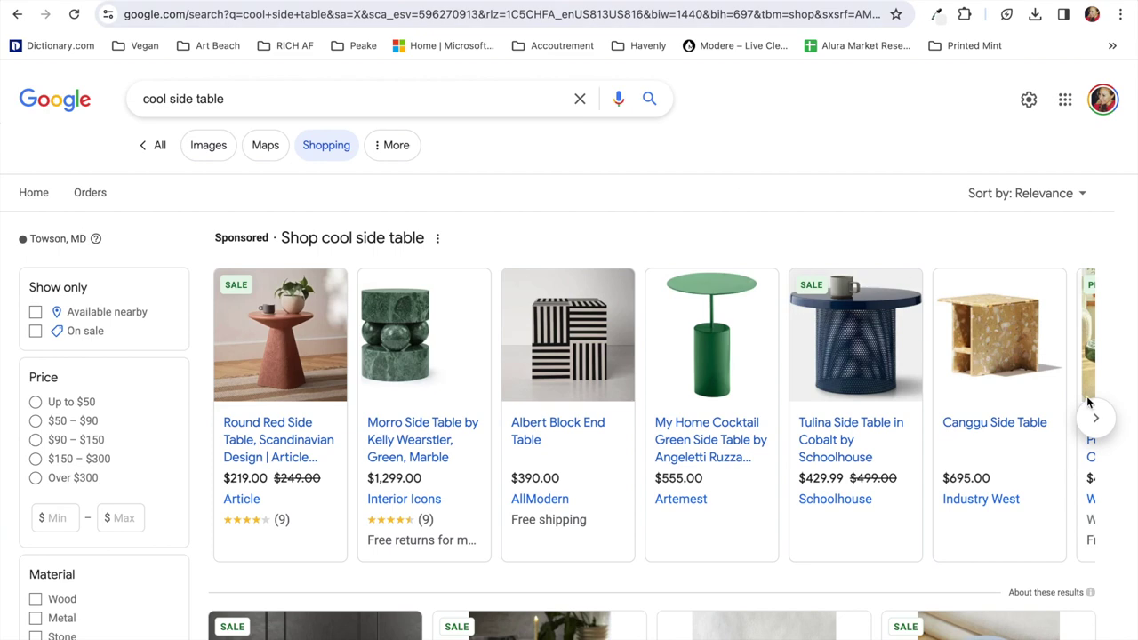
{"action": "left_click", "coordinate": [1095, 419]}
{"action": "left_click", "coordinate": [797, 371]}
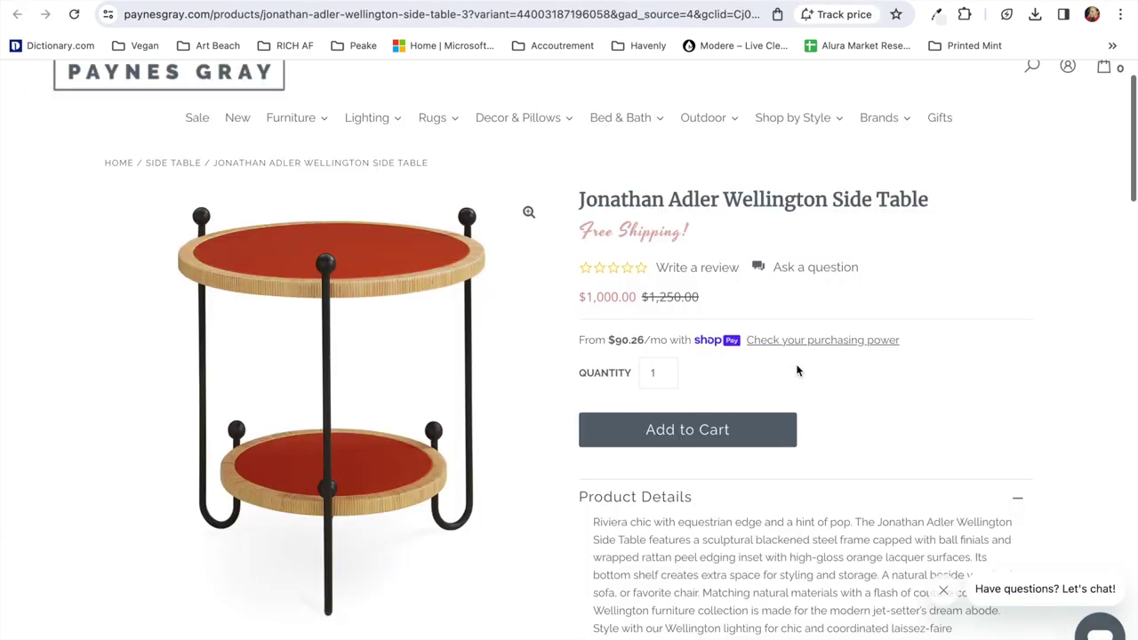
{"action": "left_click_drag", "start_coordinate": [153, 183], "coordinate": [521, 631]}
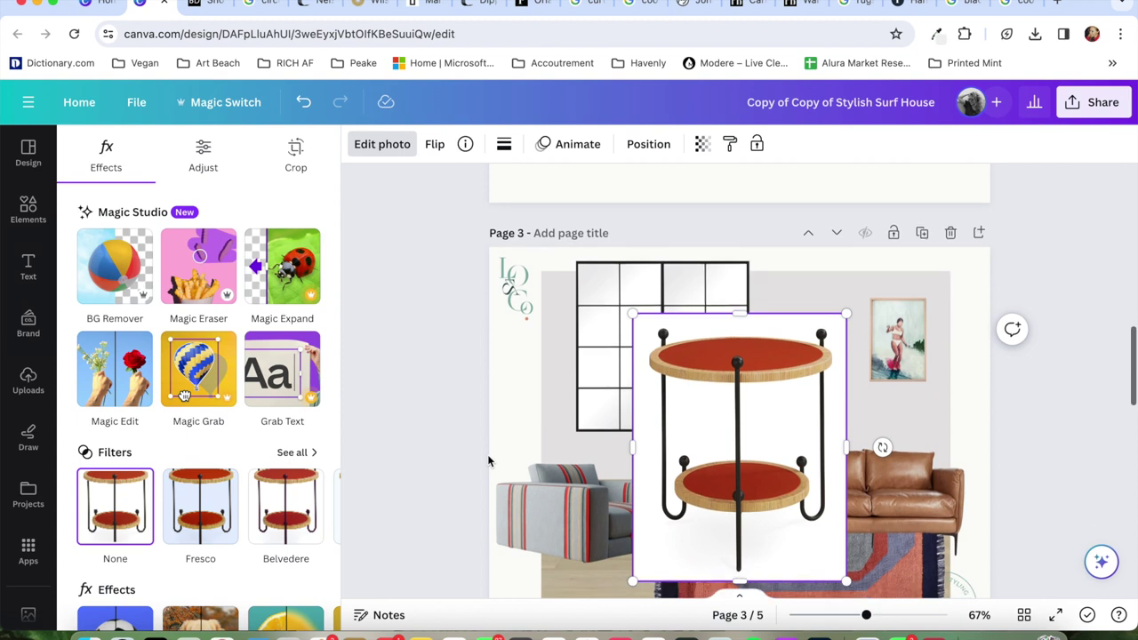
Remove the side table image's background, then shrink the table and place it in front of the striped armchair.
{"action": "scroll", "coordinate": [487, 457], "scroll_direction": "down", "scroll_amount": 2}
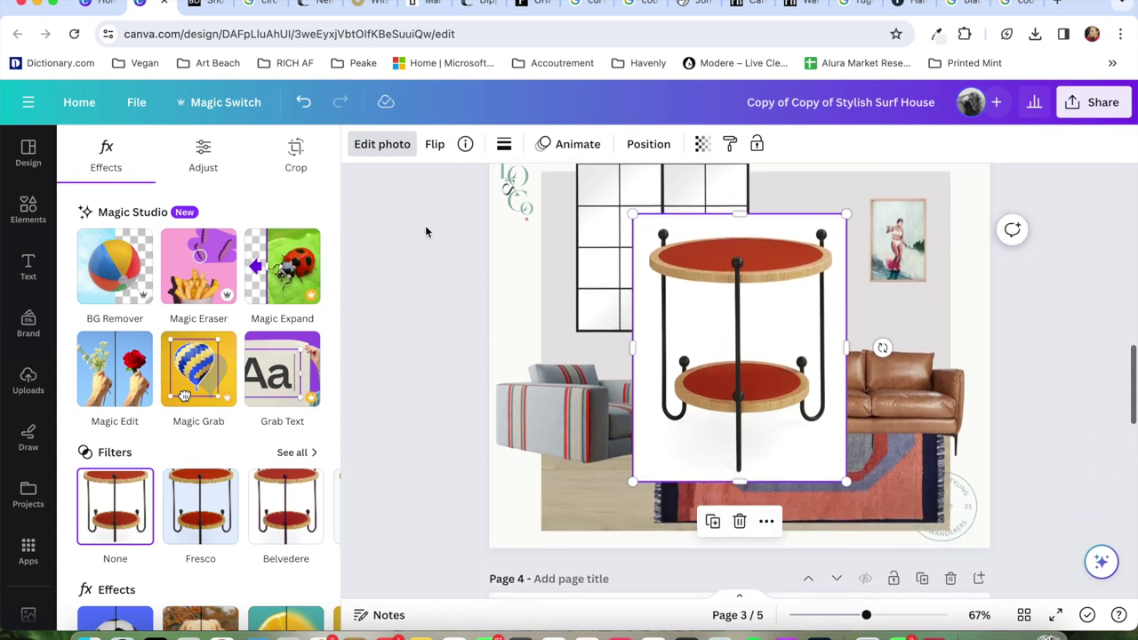
{"action": "left_click", "coordinate": [123, 261]}
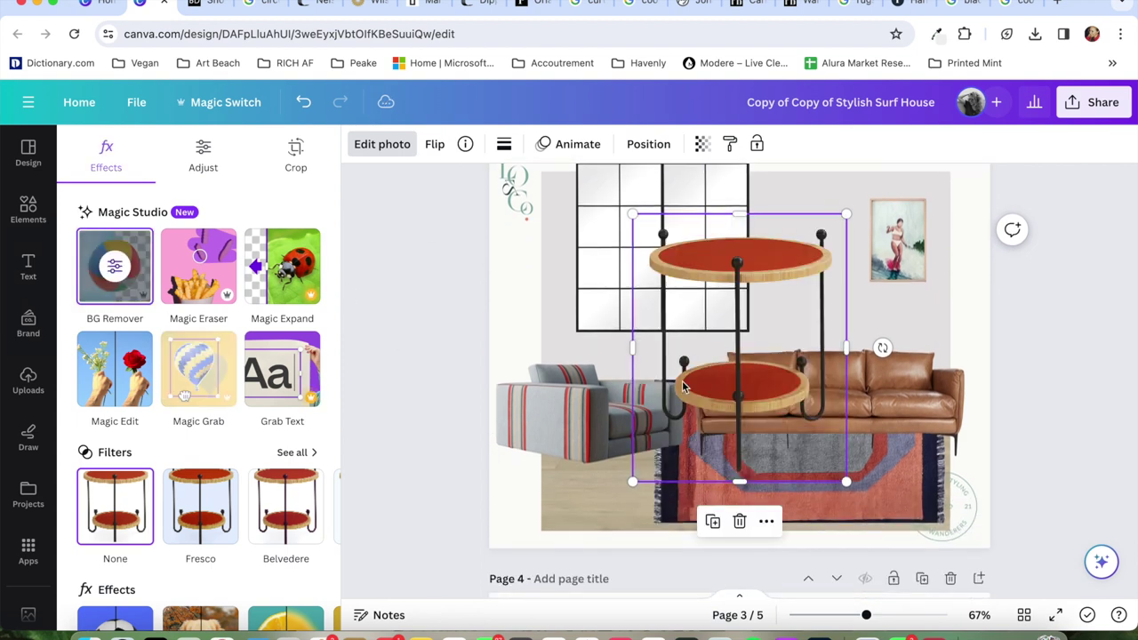
{"action": "left_click_drag", "start_coordinate": [775, 256], "coordinate": [613, 322]}
{"action": "left_click_drag", "start_coordinate": [685, 282], "coordinate": [580, 455]}
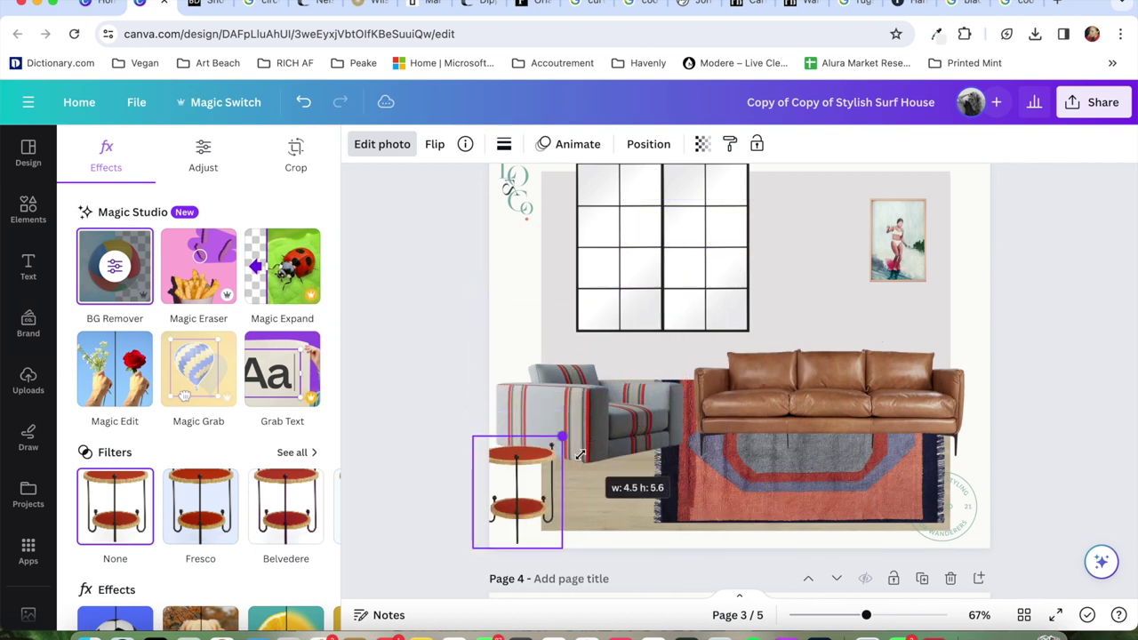
{"action": "left_click_drag", "start_coordinate": [515, 483], "coordinate": [546, 446]}
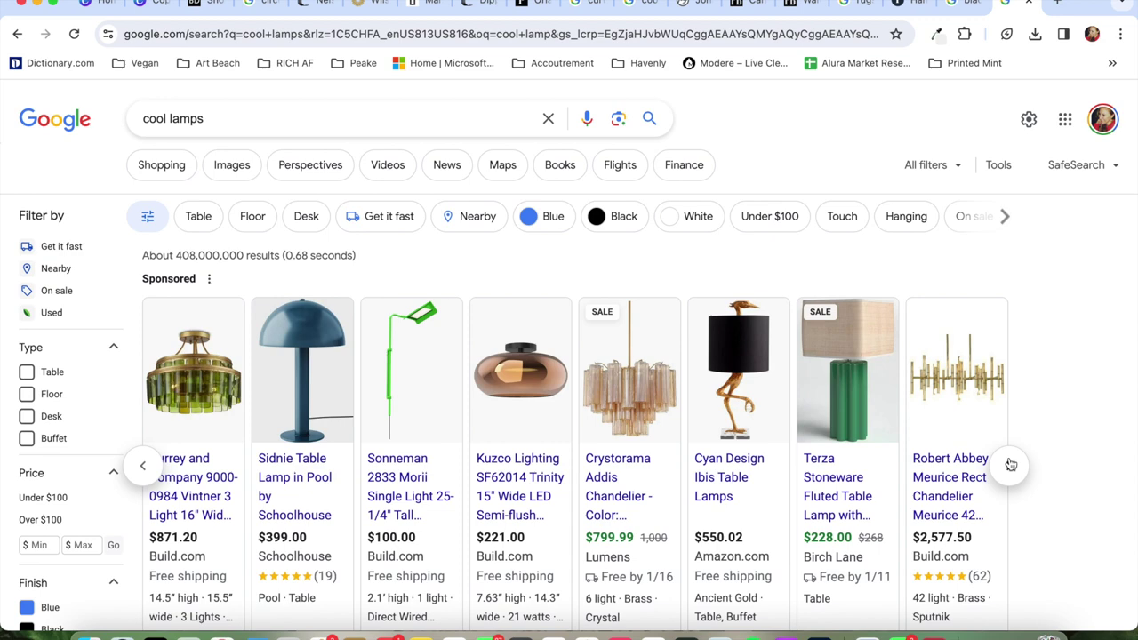
Bring the Cyan Design Ibis table lamp from the lamp results into the board as a cut-out standing on the side table.
{"action": "left_click", "coordinate": [745, 358]}
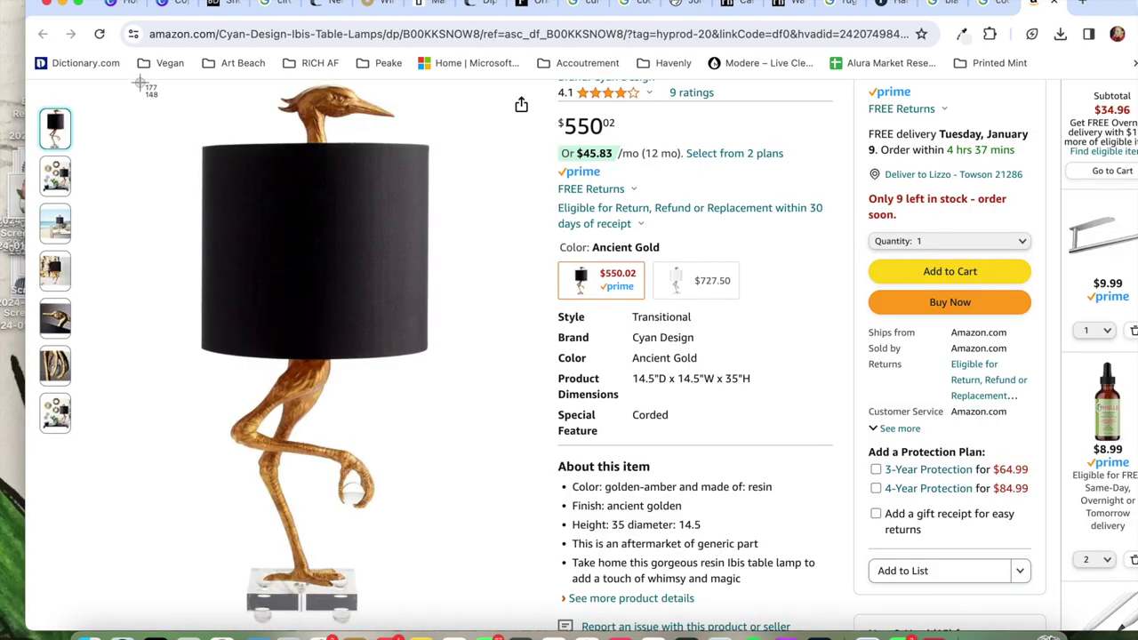
{"action": "left_click_drag", "start_coordinate": [139, 83], "coordinate": [432, 186]}
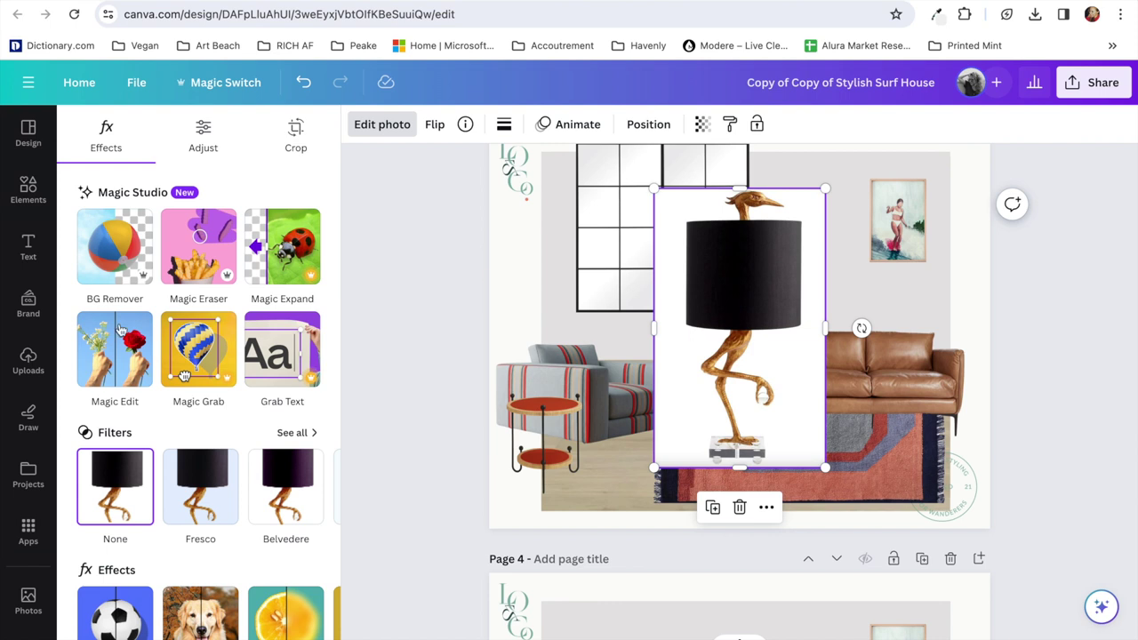
{"action": "left_click", "coordinate": [103, 266]}
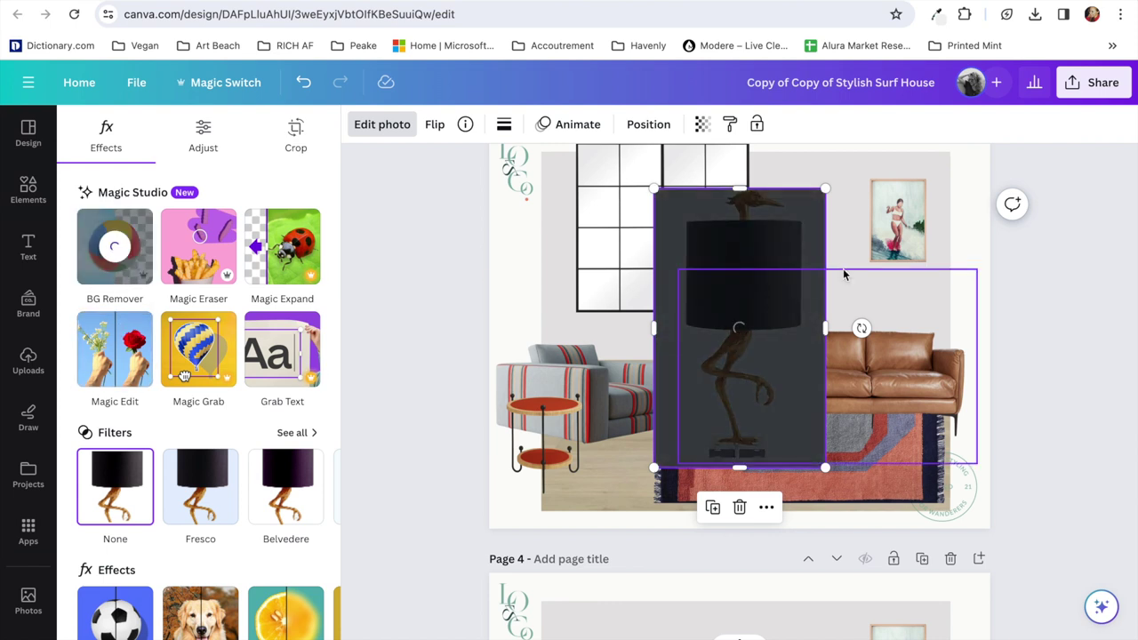
{"action": "left_click_drag", "start_coordinate": [825, 188], "coordinate": [554, 313]}
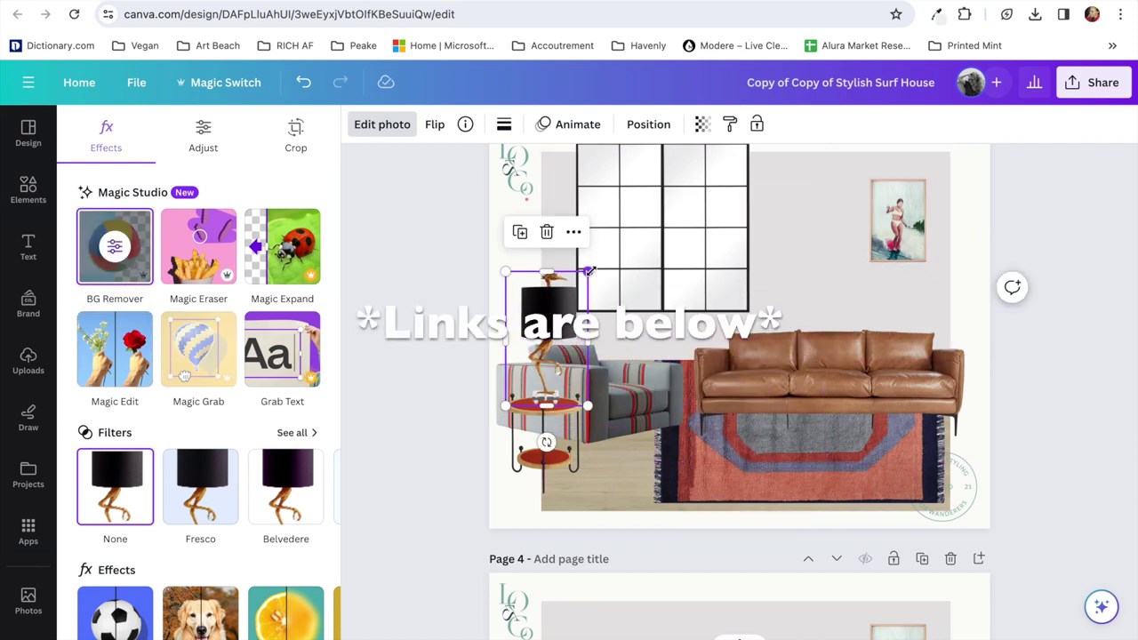
Search the web for "floor length lamps" and capture the plain-wall photo of the Modern Minimalist Walnut 2-Light Standing Floor Lamp.
{"action": "type", "text": "floor length lam"}
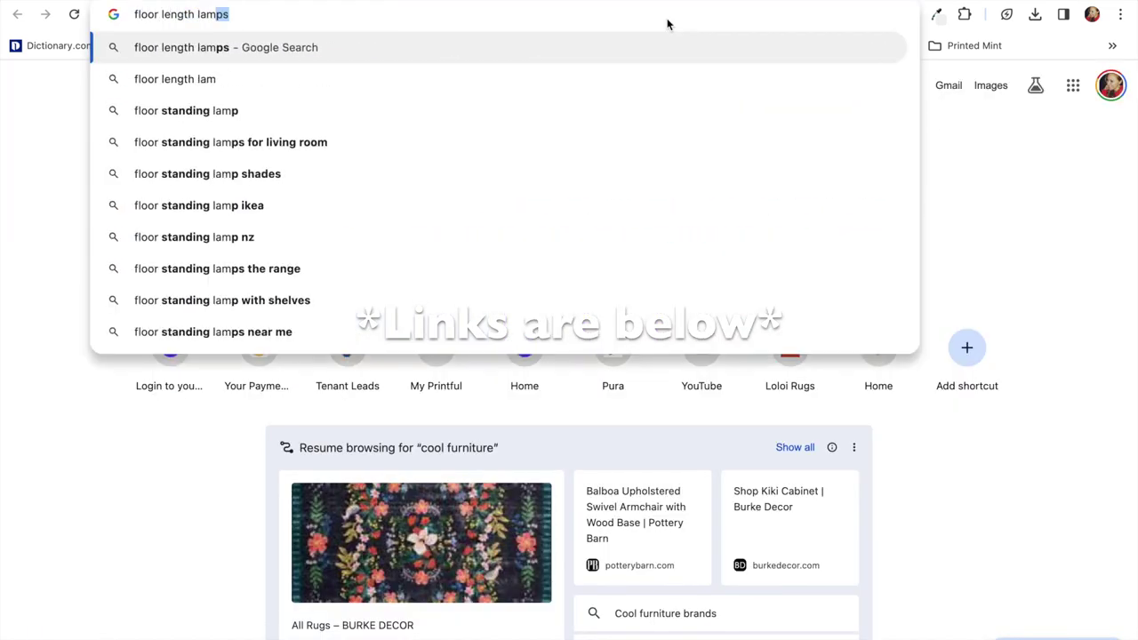
{"action": "key", "text": "Return"}
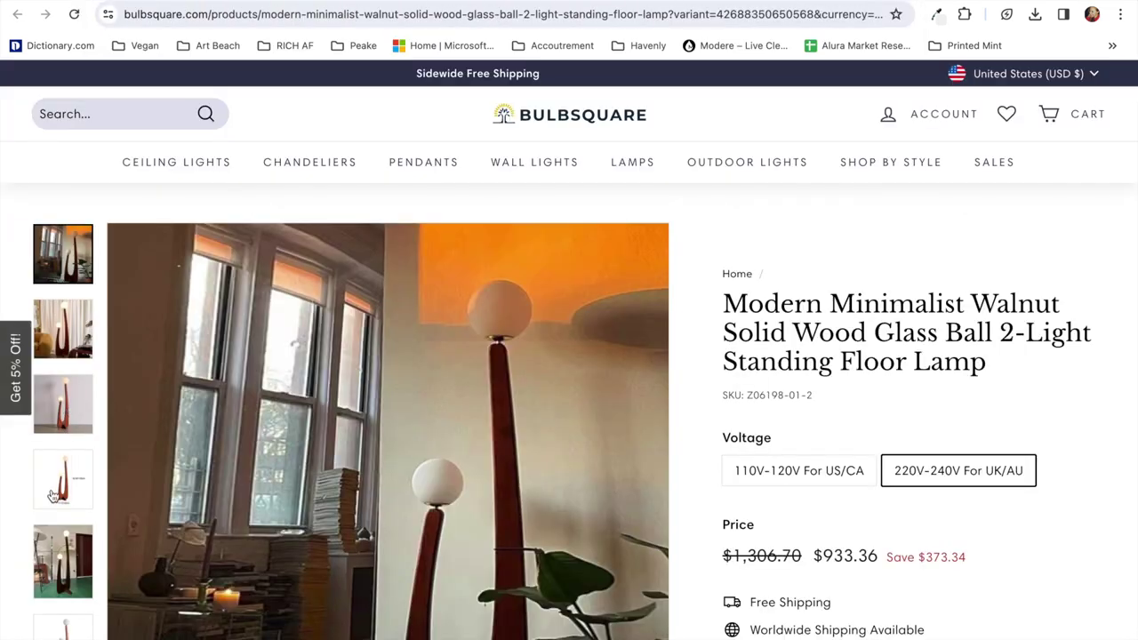
{"action": "left_click", "coordinate": [62, 402]}
{"action": "scroll", "coordinate": [94, 465], "scroll_direction": "down", "scroll_amount": 2}
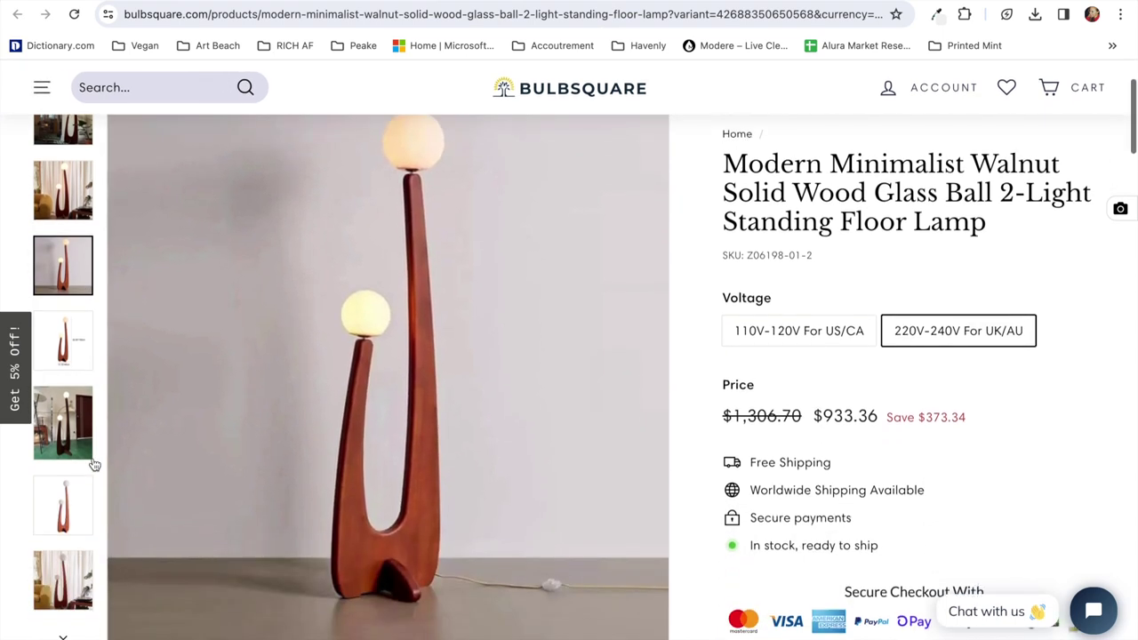
{"action": "scroll", "coordinate": [94, 465], "scroll_direction": "up", "scroll_amount": 1}
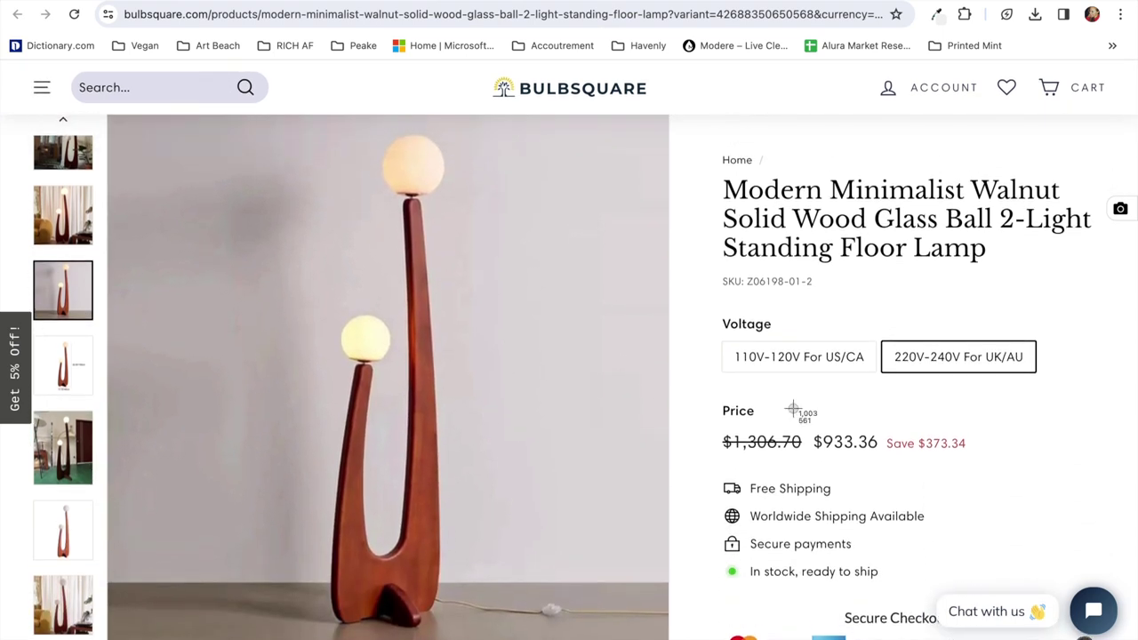
{"action": "left_click_drag", "start_coordinate": [257, 130], "coordinate": [521, 221]}
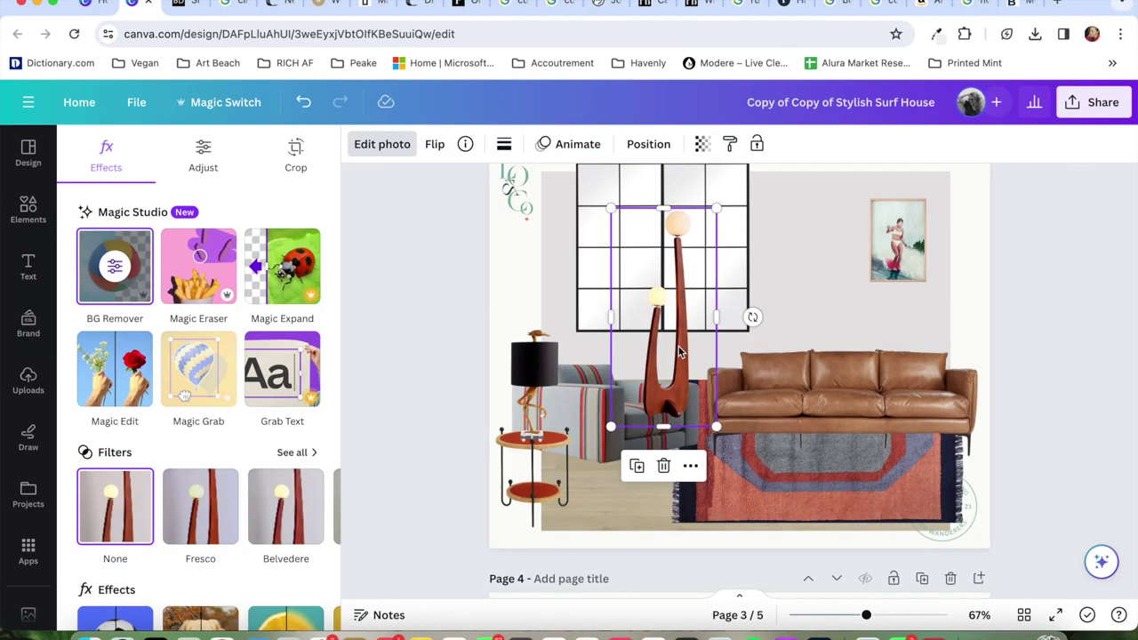
Move the walnut floor lamp's layer below the striped armchair in the layer stack.
{"action": "left_click", "coordinate": [649, 151]}
{"action": "left_click_drag", "start_coordinate": [213, 259], "coordinate": [237, 454]}
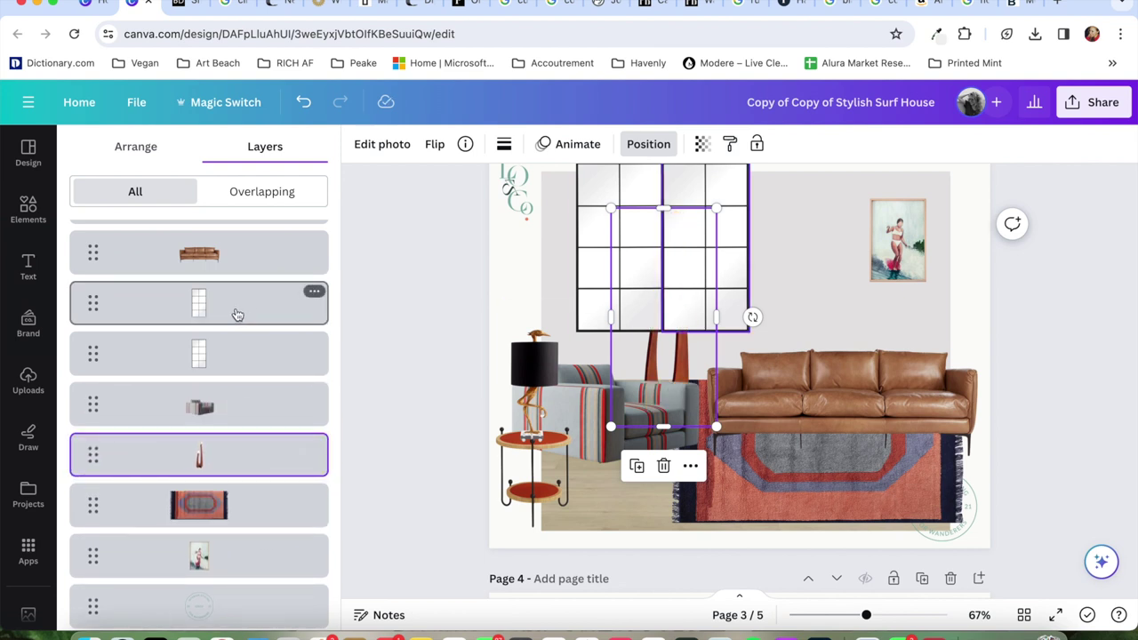
Move the surf artwork to the wall's left side and both window mirrors to the wall above the leather sofa.
{"action": "left_click_drag", "start_coordinate": [901, 236], "coordinate": [591, 224]}
{"action": "left_click_drag", "start_coordinate": [687, 233], "coordinate": [880, 250]}
{"action": "left_click_drag", "start_coordinate": [618, 242], "coordinate": [786, 244]}
Scale down the walnut floor lamp behind the striped armchair.
{"action": "left_click", "coordinate": [667, 261]}
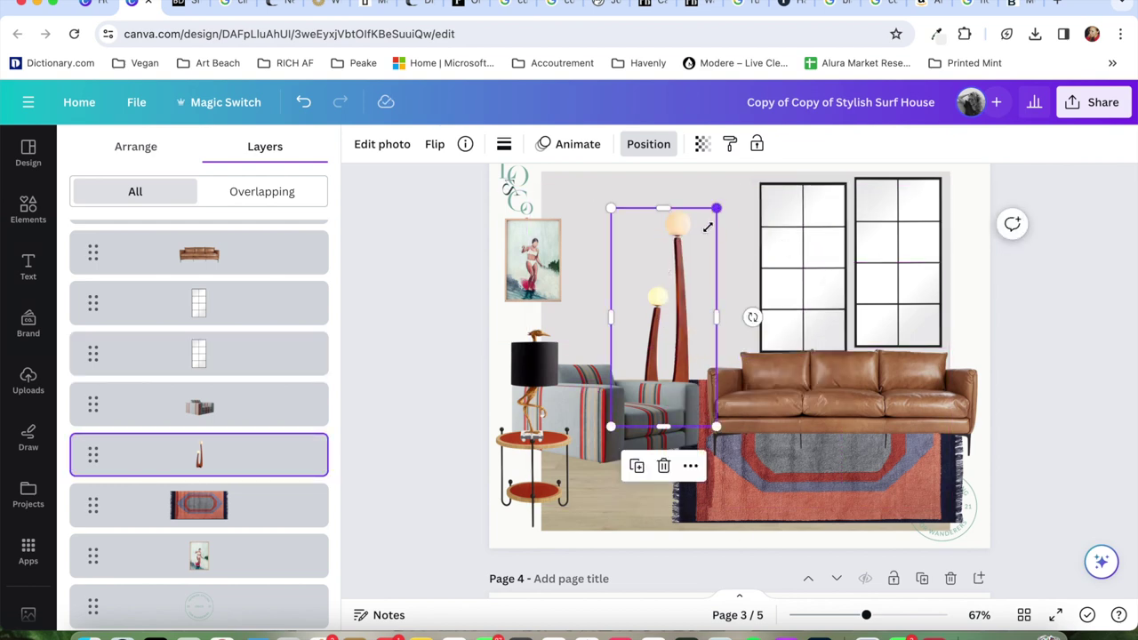
{"action": "left_click_drag", "start_coordinate": [708, 228], "coordinate": [682, 292]}
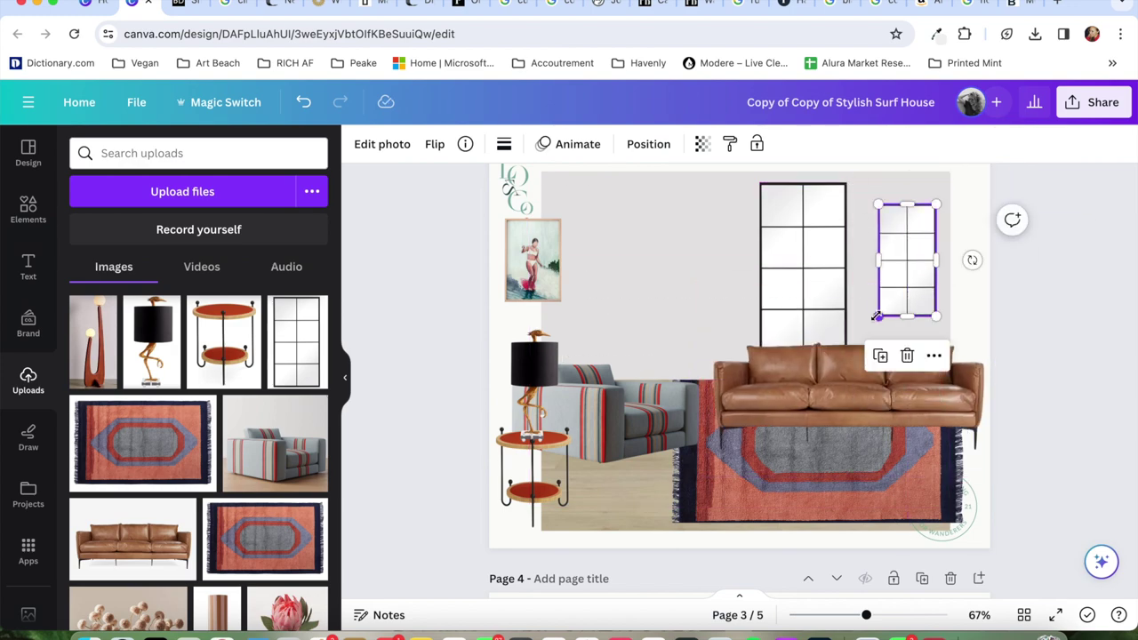
Search the web for "indoor trees" in a new tab and locate the Panama Bonsai Tree in the sponsored products.
{"action": "key", "text": "super+t"}
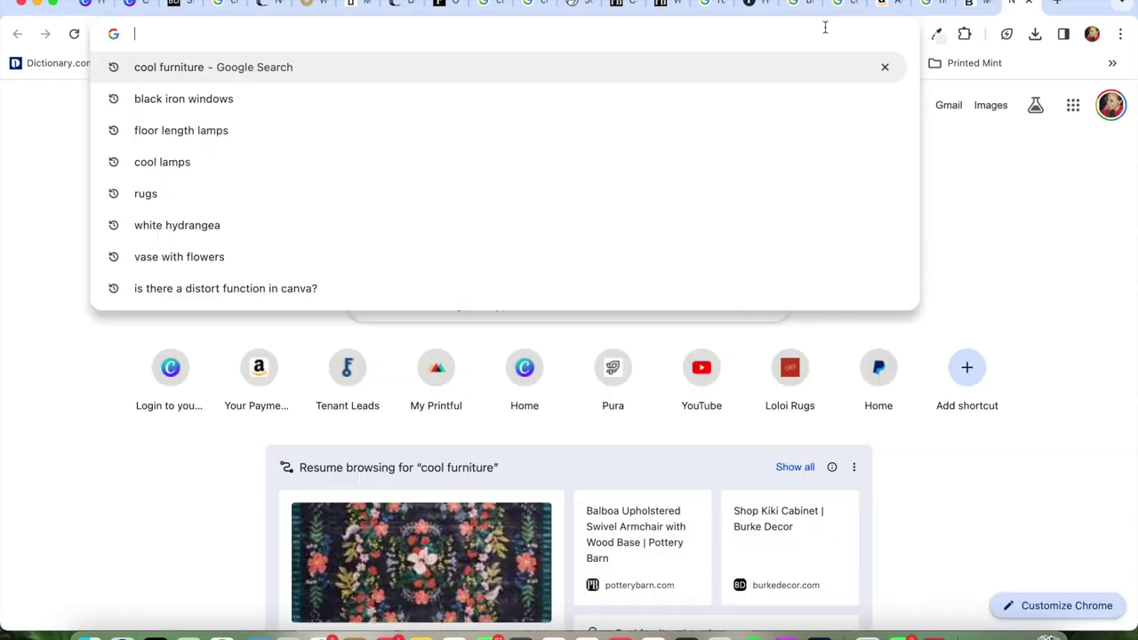
{"action": "type", "text": "indoor trees"}
{"action": "key", "text": "Return"}
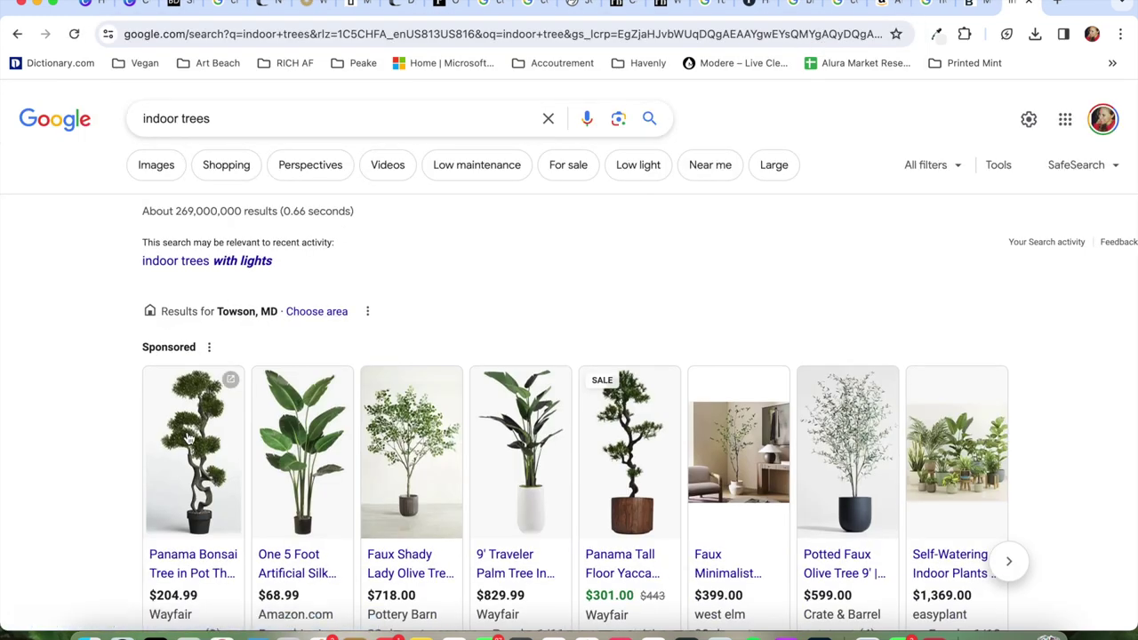
{"action": "mouse_move", "coordinate": [188, 435]}
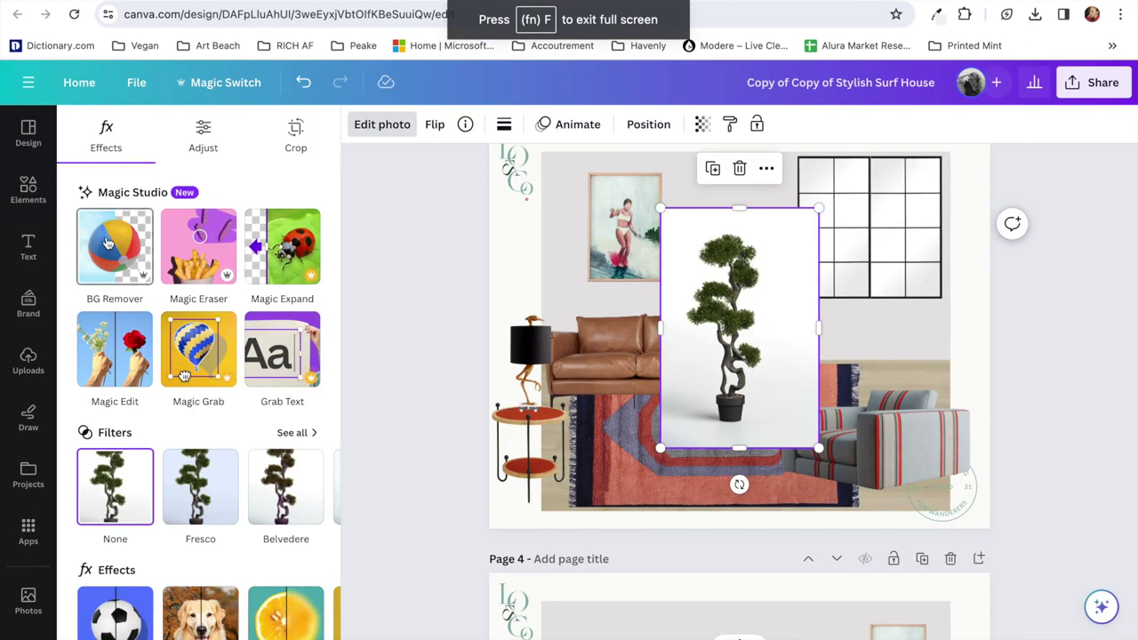
Remove the bonsai tree image's background and position the tree over the sofa in front of the surf artwork.
{"action": "left_click", "coordinate": [111, 243]}
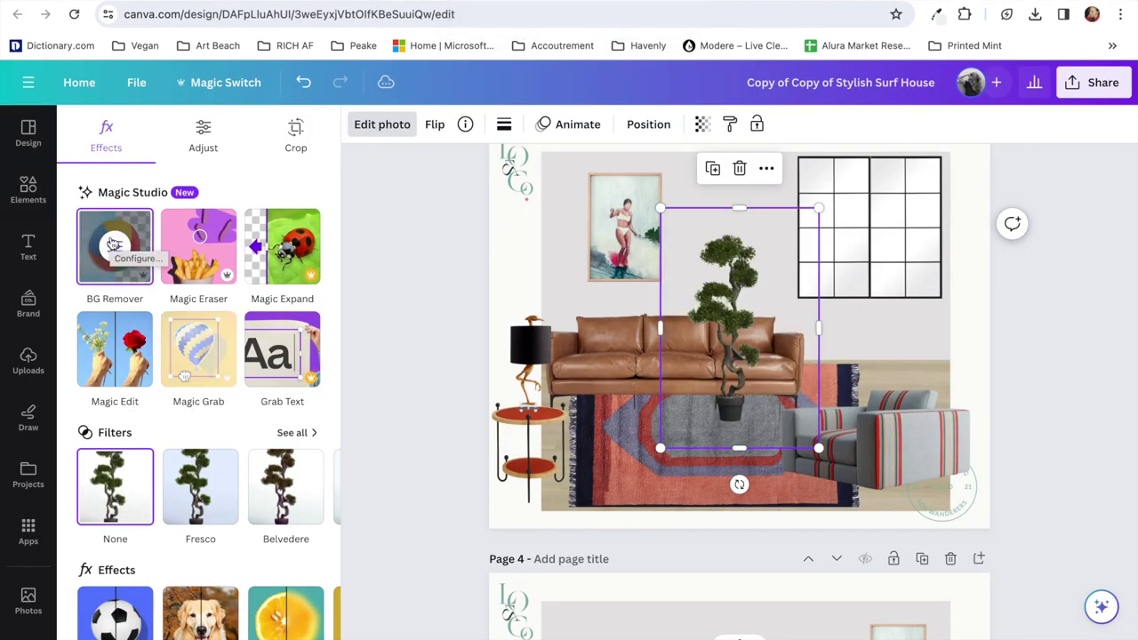
{"action": "left_click_drag", "start_coordinate": [731, 307], "coordinate": [538, 279]}
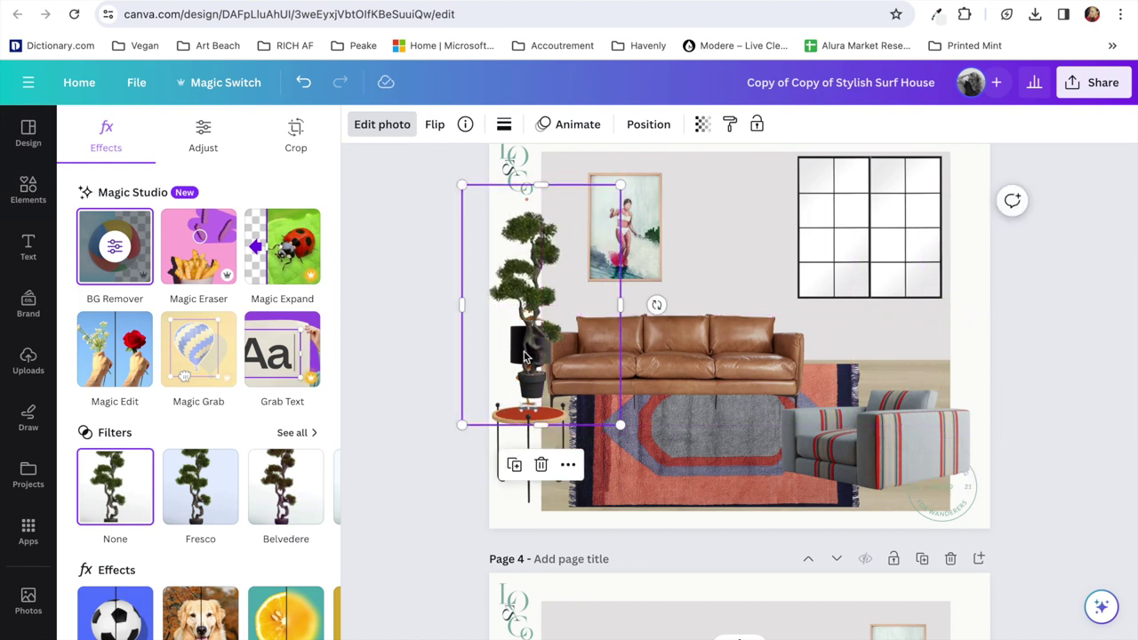
{"action": "left_click_drag", "start_coordinate": [524, 355], "coordinate": [623, 344]}
Rearrange the furniture, moving the side table onto the armchair, the bonsai and sofa leftward, and the bird lamp beside the window.
{"action": "left_click", "coordinate": [509, 444]}
{"action": "left_click_drag", "start_coordinate": [508, 444], "coordinate": [928, 440]}
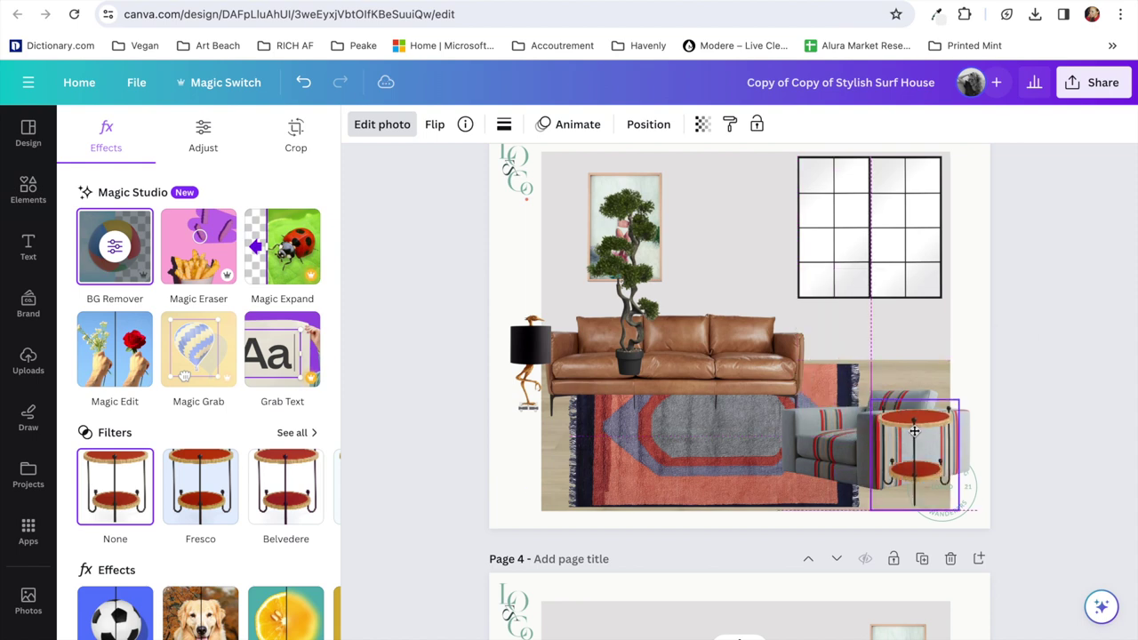
{"action": "left_click_drag", "start_coordinate": [626, 351], "coordinate": [595, 352]}
{"action": "left_click_drag", "start_coordinate": [730, 363], "coordinate": [691, 388]}
{"action": "left_click_drag", "start_coordinate": [529, 346], "coordinate": [745, 214]}
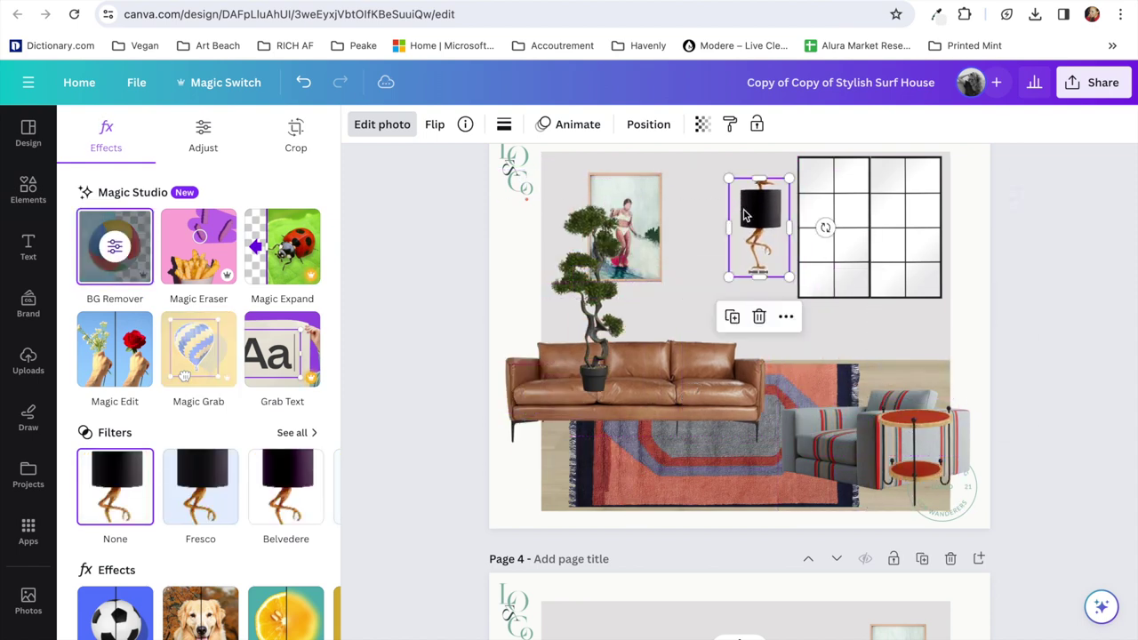
Move the bonsai tree to the left end of the leather sofa and layer it behind the sofa.
{"action": "left_click_drag", "start_coordinate": [610, 309], "coordinate": [536, 327]}
{"action": "left_click", "coordinate": [691, 369]}
{"action": "left_click", "coordinate": [648, 123]}
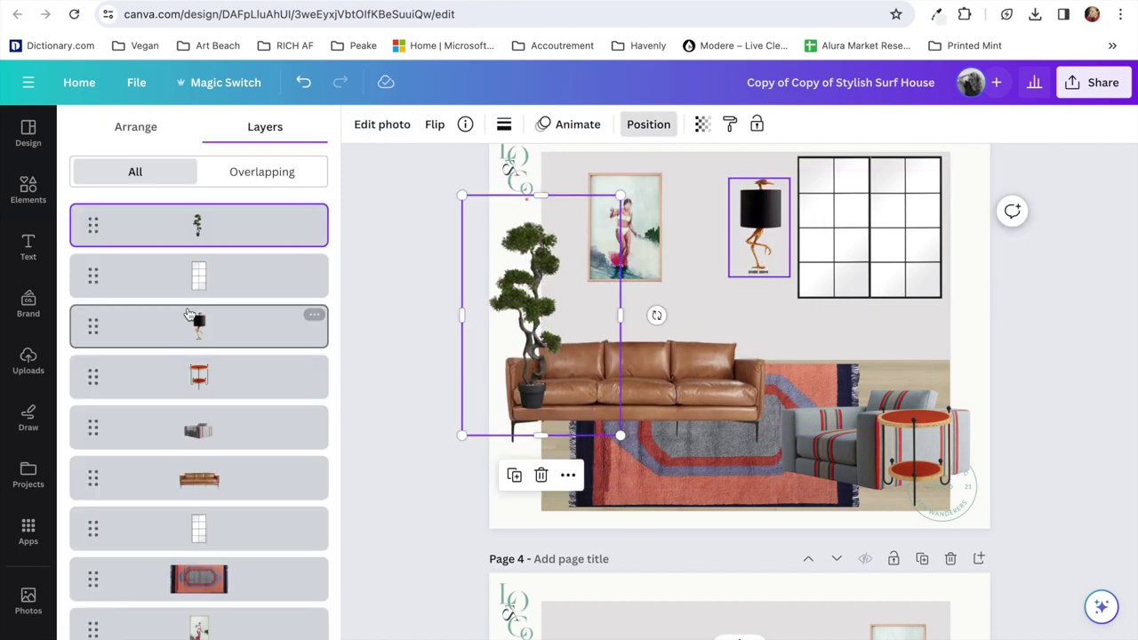
Enlarge and reposition the leather sofa, and trim the empty right side of the bonsai tree image.
{"action": "left_click_drag", "start_coordinate": [778, 282], "coordinate": [815, 264]}
{"action": "left_click_drag", "start_coordinate": [691, 365], "coordinate": [665, 362]}
{"action": "left_click_drag", "start_coordinate": [788, 264], "coordinate": [812, 244]}
{"action": "left_click", "coordinate": [531, 258]}
{"action": "left_click_drag", "start_coordinate": [622, 305], "coordinate": [572, 305]}
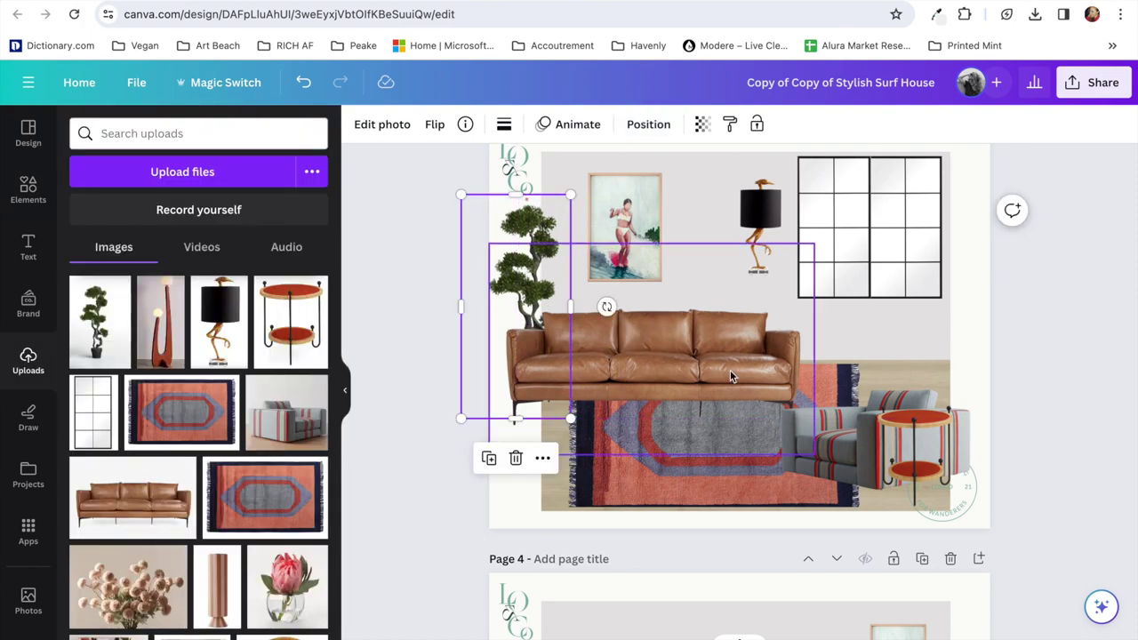
Shift the rug left beneath the sofa, and move the side table behind the striped armchair at a smaller size.
{"action": "left_click_drag", "start_coordinate": [676, 480], "coordinate": [638, 494]}
{"action": "left_click_drag", "start_coordinate": [914, 435], "coordinate": [841, 334]}
{"action": "left_click_drag", "start_coordinate": [886, 299], "coordinate": [852, 340]}
Resize the striped armchair in the lower right corner and stand the bird lamp on the side table below the window.
{"action": "left_click", "coordinate": [876, 449]}
{"action": "left_click_drag", "start_coordinate": [770, 318], "coordinate": [798, 339]}
{"action": "scroll", "coordinate": [761, 234], "scroll_direction": "up", "scroll_amount": 5}
{"action": "left_click_drag", "start_coordinate": [760, 229], "coordinate": [924, 366]}
{"action": "left_click_drag", "start_coordinate": [983, 267], "coordinate": [947, 327]}
{"action": "scroll", "coordinate": [756, 276], "scroll_direction": "down", "scroll_amount": 3}
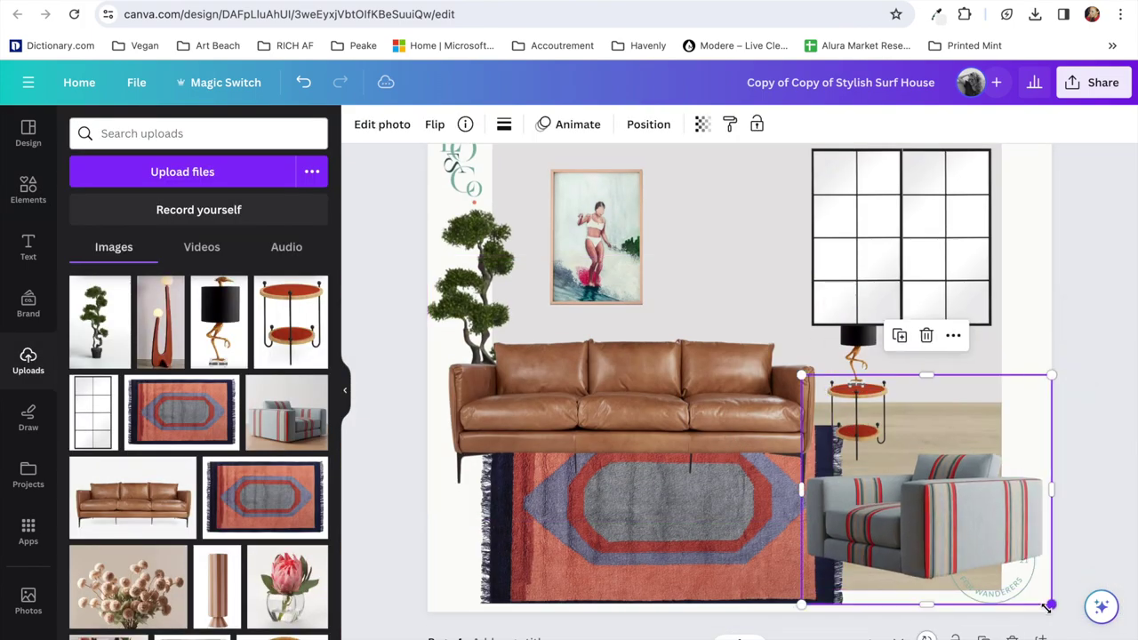
Move the bird lamp and the side table to the right end of the striped armchair, near the page edge.
{"action": "left_click", "coordinate": [888, 303]}
{"action": "scroll", "coordinate": [872, 498], "scroll_direction": "down", "scroll_amount": 4}
{"action": "left_click_drag", "start_coordinate": [856, 410], "coordinate": [955, 562]}
{"action": "key", "text": "super+z"}
{"action": "left_click", "coordinate": [855, 364]}
{"action": "left_click_drag", "start_coordinate": [858, 344], "coordinate": [1011, 432]}
{"action": "left_click", "coordinate": [853, 427]}
{"action": "left_click_drag", "start_coordinate": [853, 427], "coordinate": [1001, 527]}
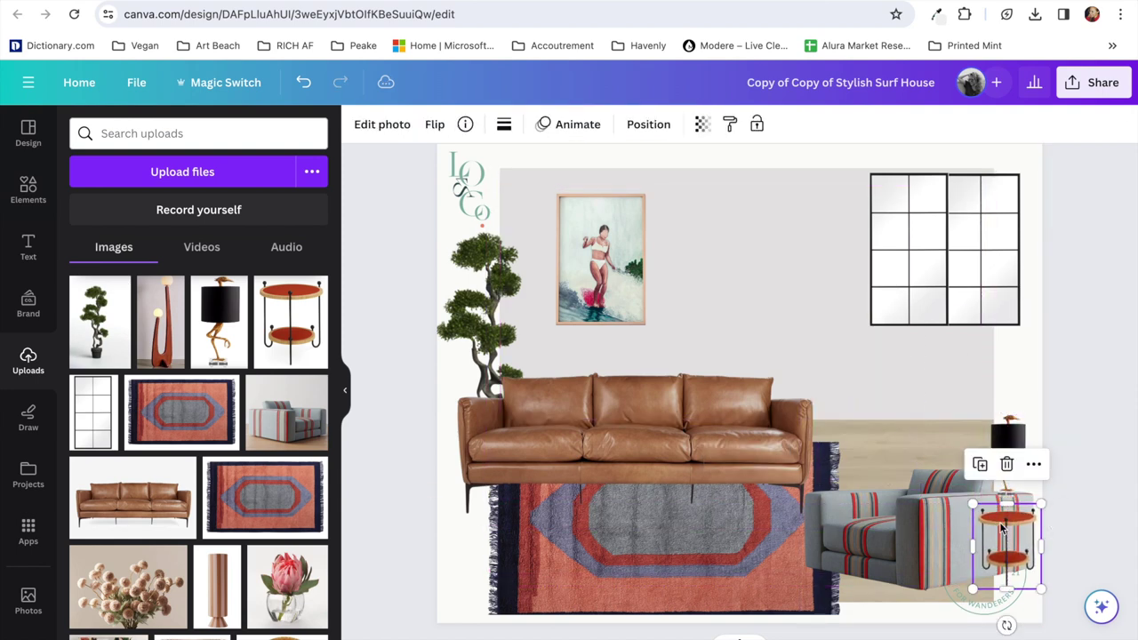
Enlarge the side table slightly and center the bird lamp on its top.
{"action": "left_click_drag", "start_coordinate": [973, 588], "coordinate": [957, 610]}
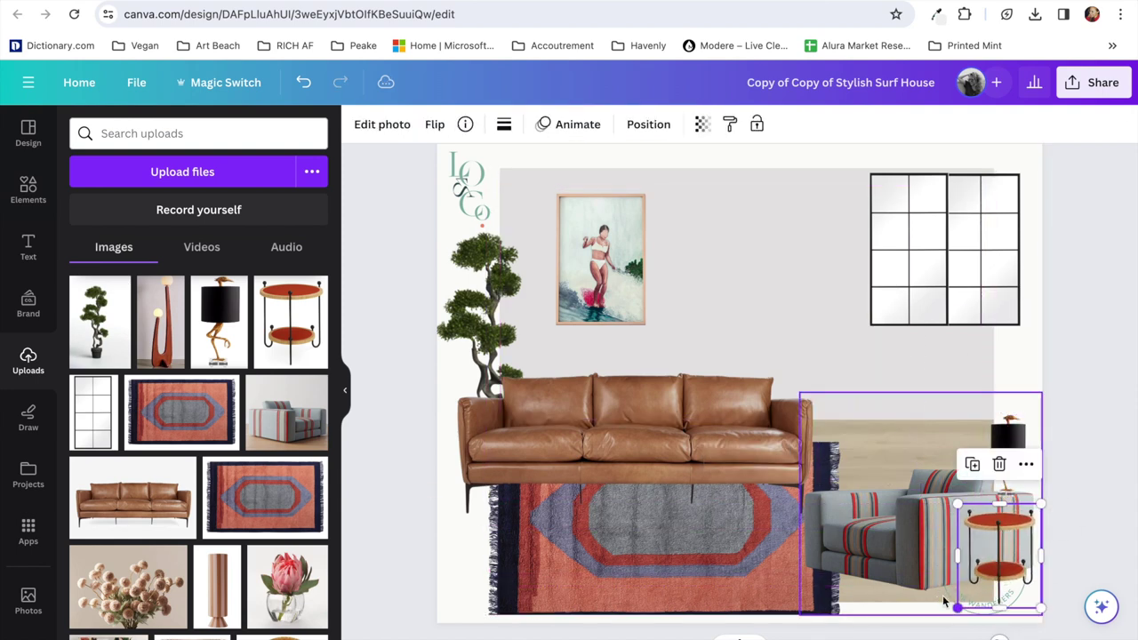
{"action": "left_click", "coordinate": [1001, 424]}
{"action": "left_click_drag", "start_coordinate": [981, 414], "coordinate": [995, 444]}
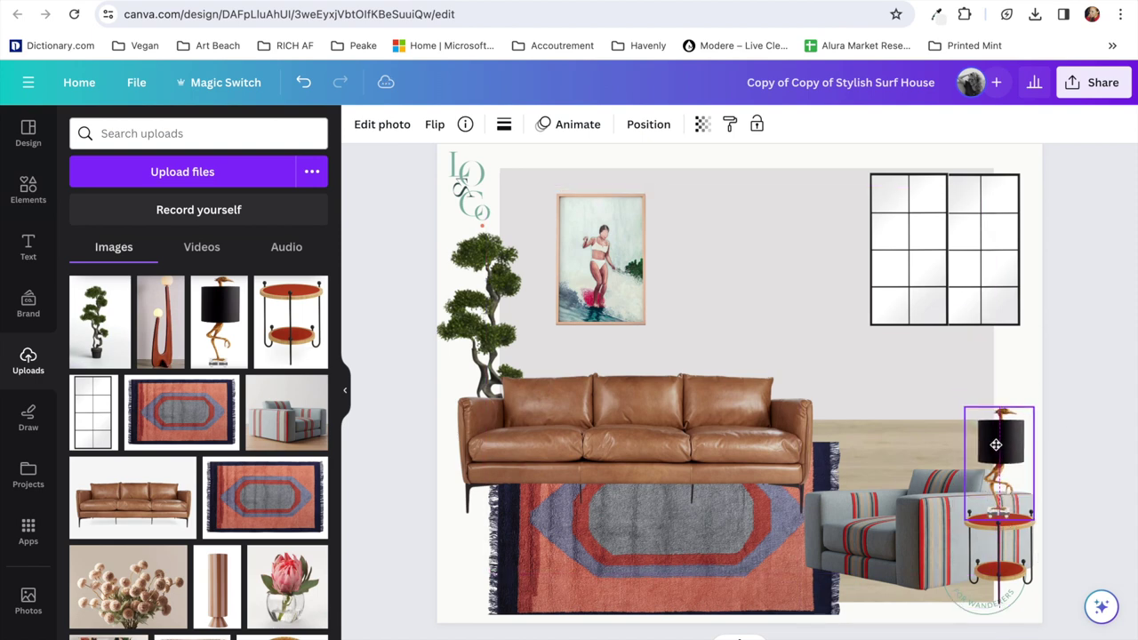
Shift the striped armchair left toward the sofa and rug.
{"action": "left_click", "coordinate": [1127, 312]}
{"action": "left_click", "coordinate": [932, 449]}
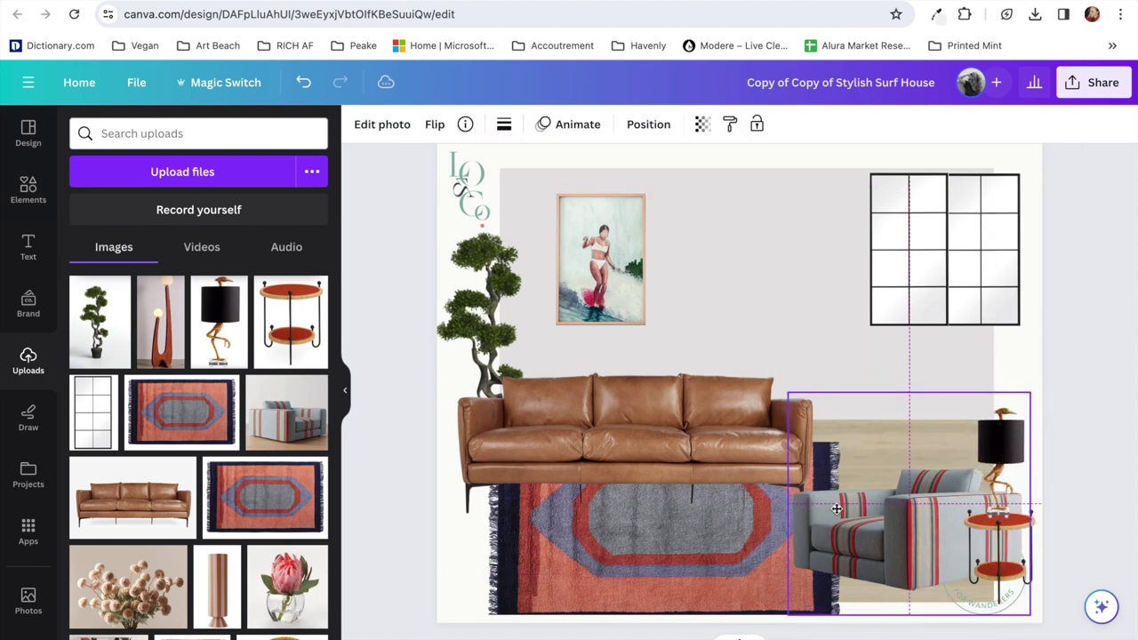
{"action": "left_click", "coordinate": [1071, 360]}
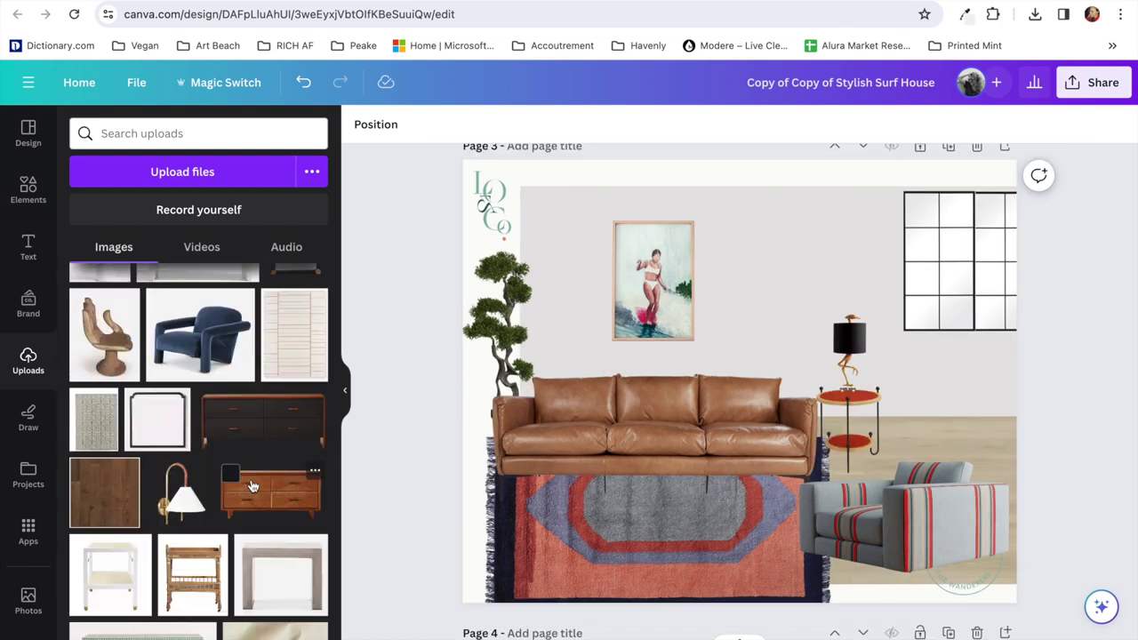
Replace the surfer artwork above the sofa with the uploaded framed print of a woman in a black hat.
{"action": "scroll", "coordinate": [252, 486], "scroll_direction": "down", "scroll_amount": 10}
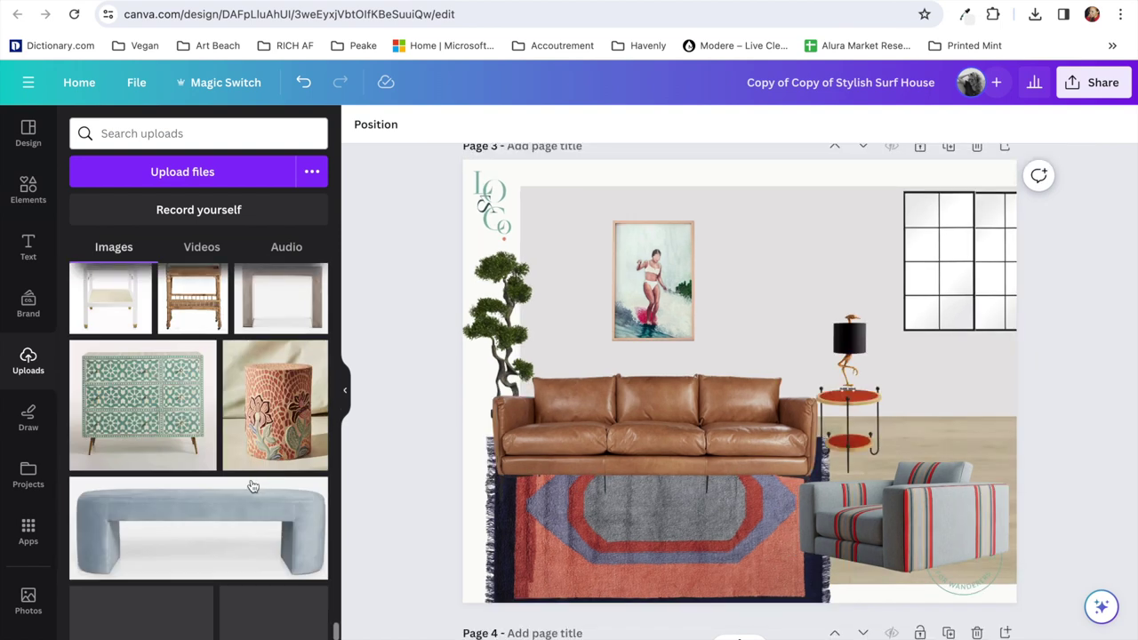
{"action": "left_click_drag", "start_coordinate": [313, 407], "coordinate": [659, 274]}
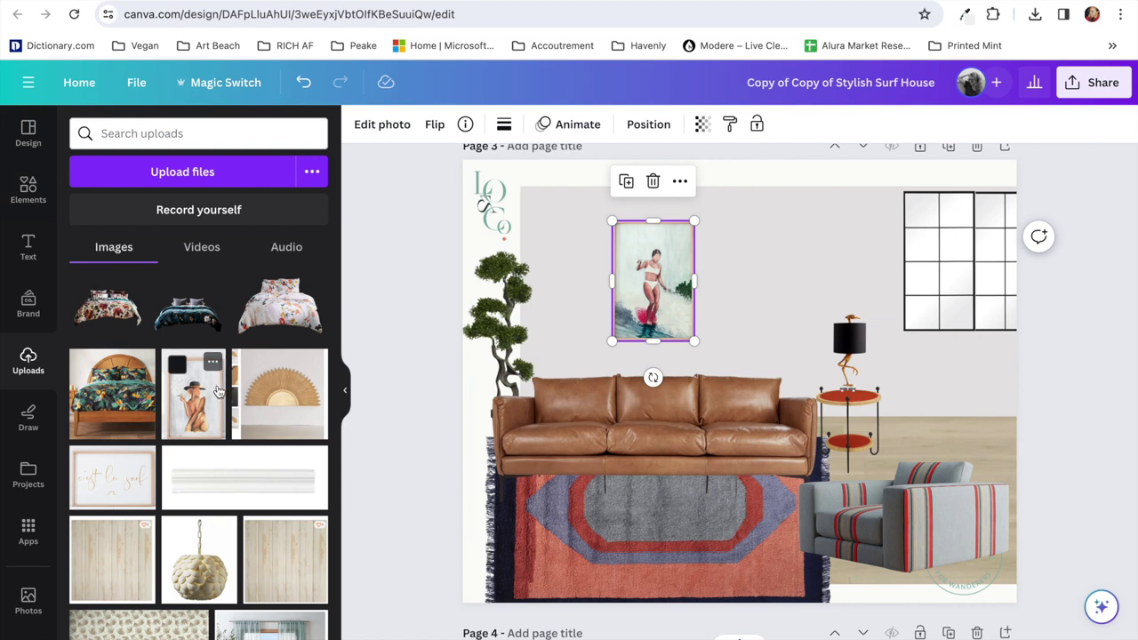
{"action": "left_click", "coordinate": [689, 302]}
{"action": "left_click", "coordinate": [663, 243]}
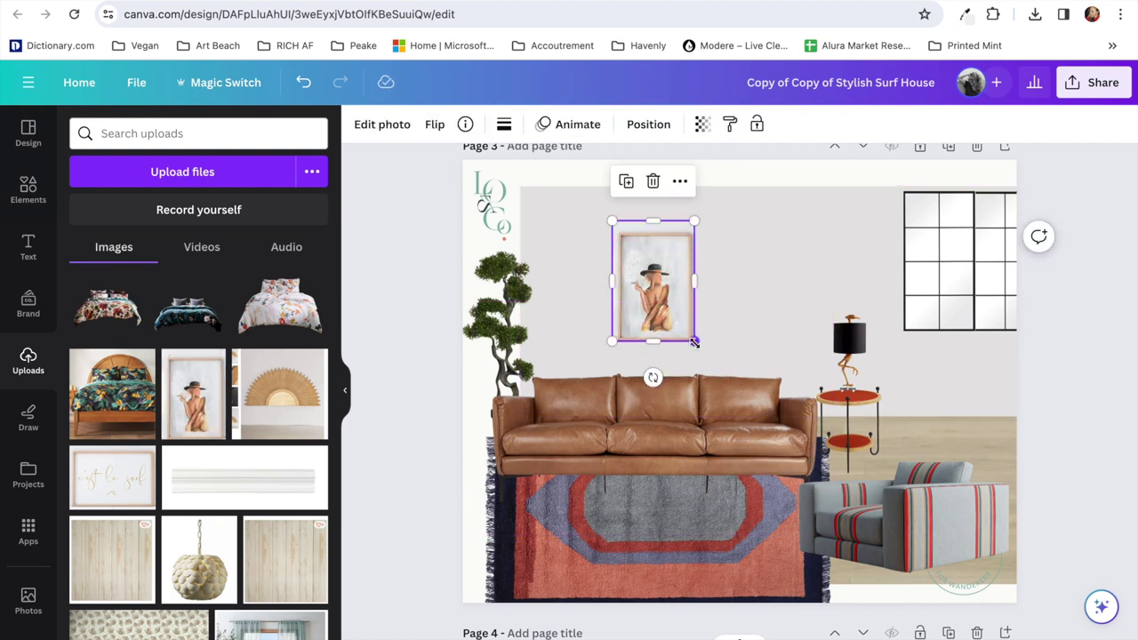
Crop the left, top and right edges of the hat print tight to its wooden frame.
{"action": "left_click_drag", "start_coordinate": [694, 343], "coordinate": [664, 320]}
{"action": "scroll", "coordinate": [615, 294], "scroll_direction": "up", "scroll_amount": 2}
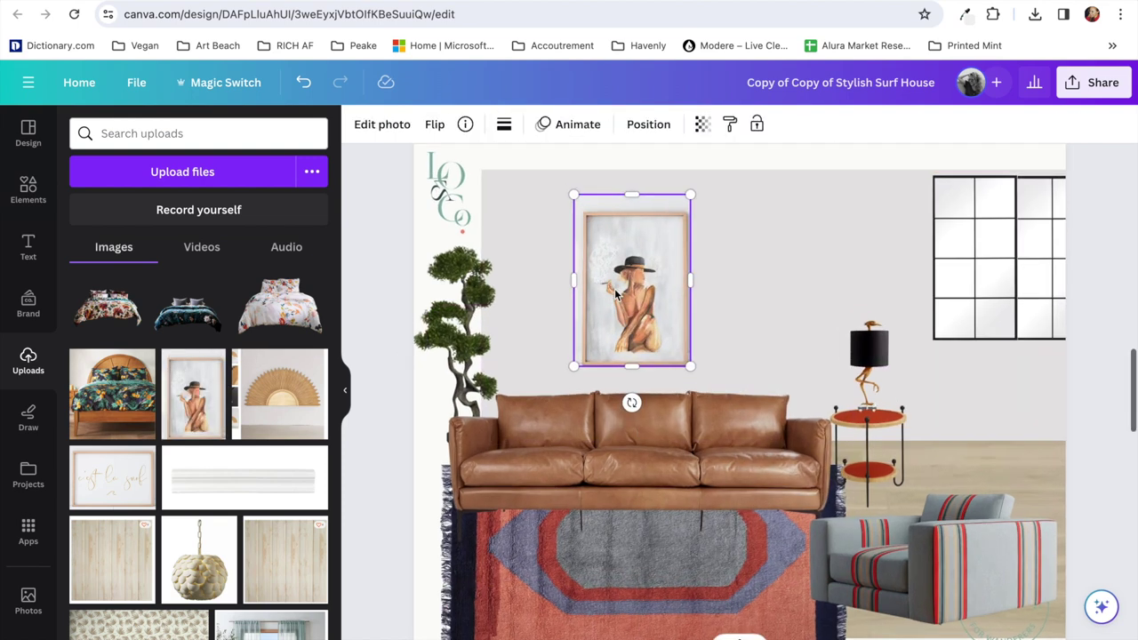
{"action": "scroll", "coordinate": [615, 293], "scroll_direction": "up", "scroll_amount": 2}
{"action": "left_click_drag", "start_coordinate": [549, 279], "coordinate": [560, 283]}
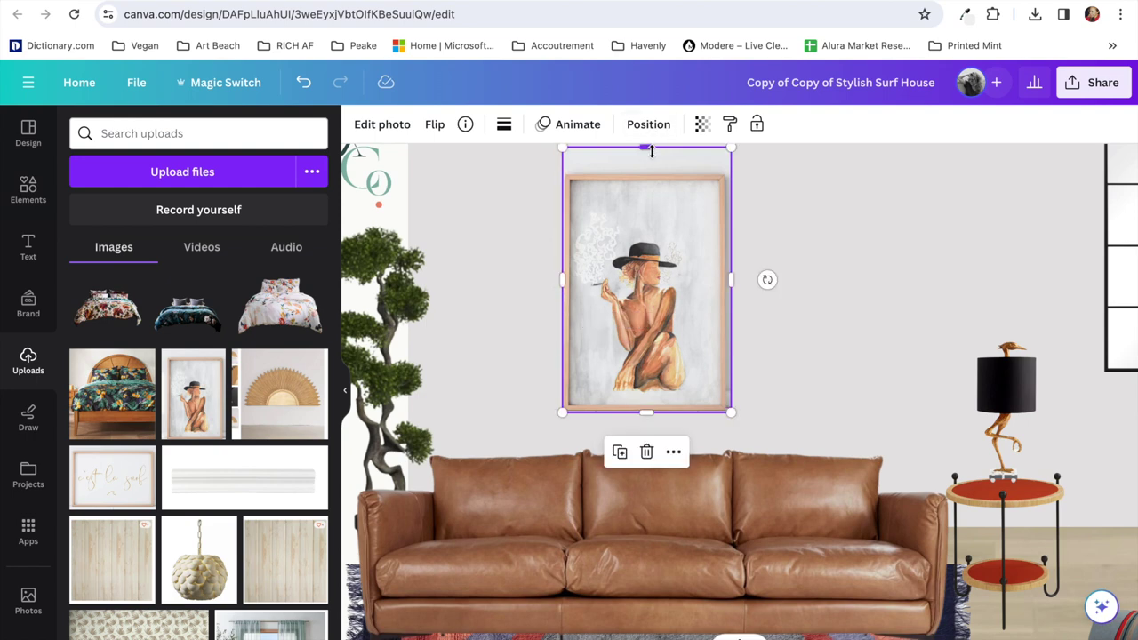
{"action": "left_click_drag", "start_coordinate": [648, 148], "coordinate": [652, 175]}
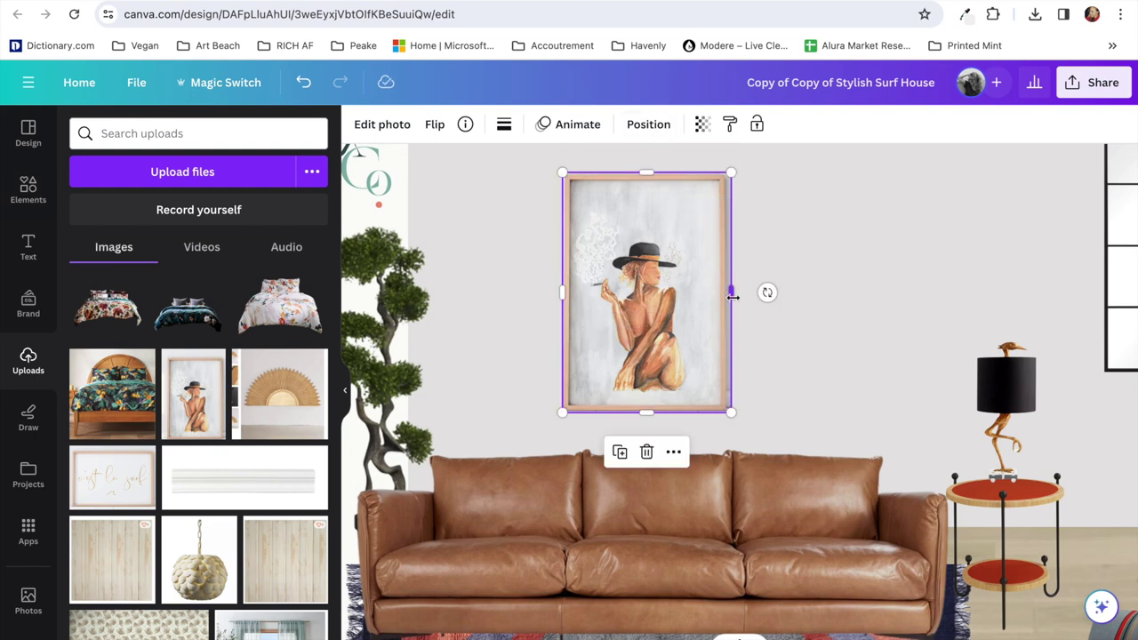
{"action": "left_click_drag", "start_coordinate": [731, 296], "coordinate": [726, 294]}
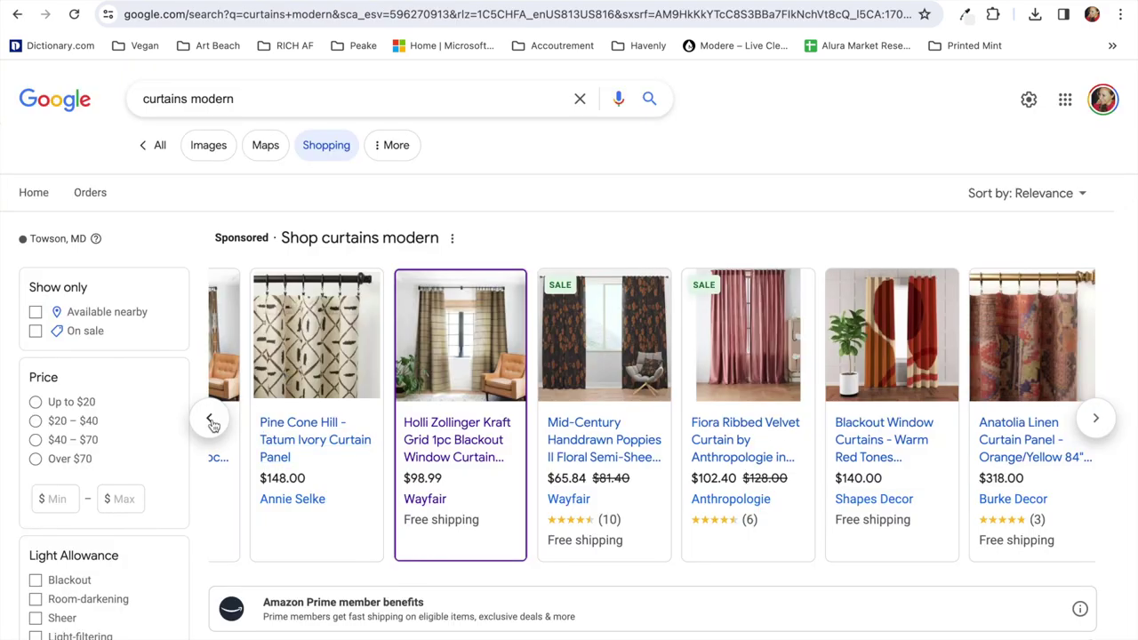
Open the Nazar Coral Rust Curtain Panel from the modern curtain results and view its main product photo.
{"action": "left_click", "coordinate": [210, 420]}
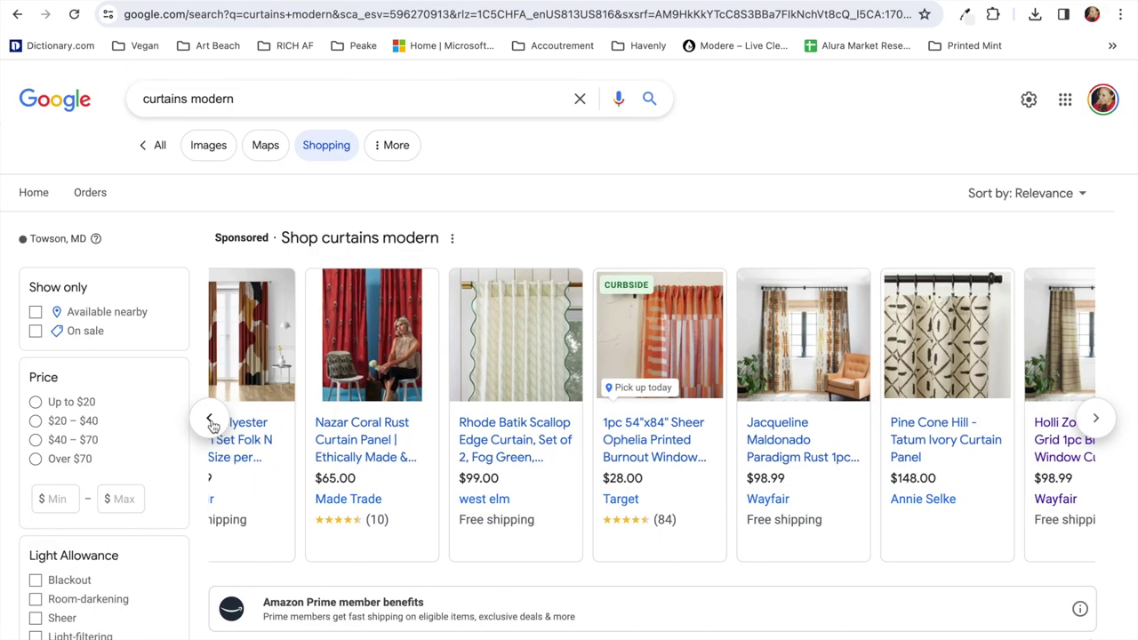
{"action": "left_click", "coordinate": [379, 331]}
{"action": "left_click", "coordinate": [134, 392]}
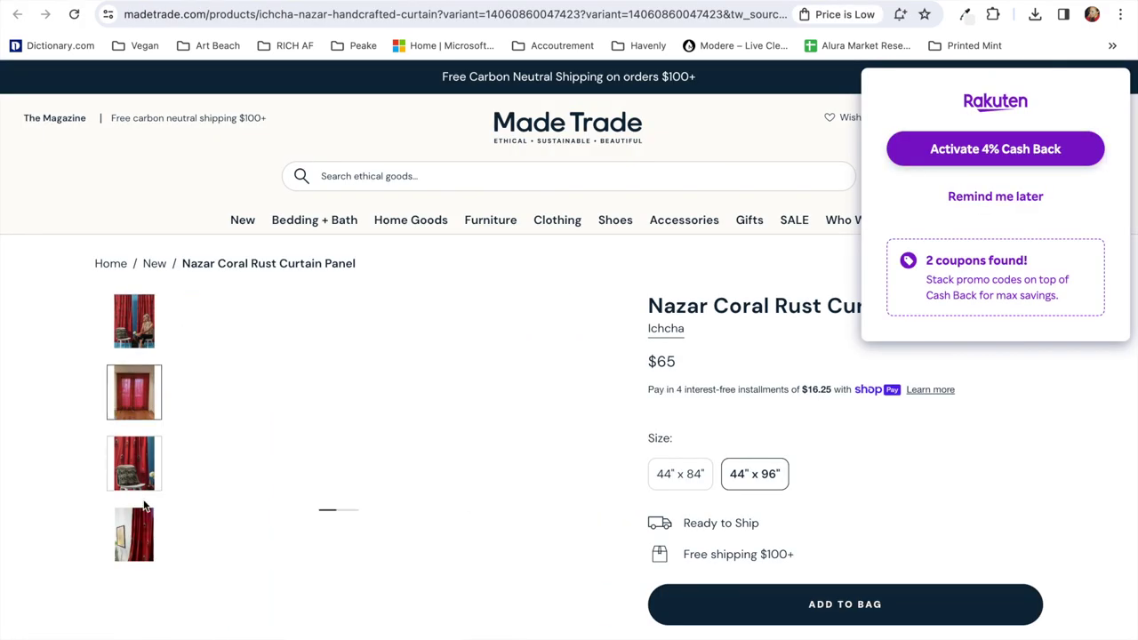
{"action": "left_click", "coordinate": [135, 533]}
{"action": "left_click", "coordinate": [134, 321]}
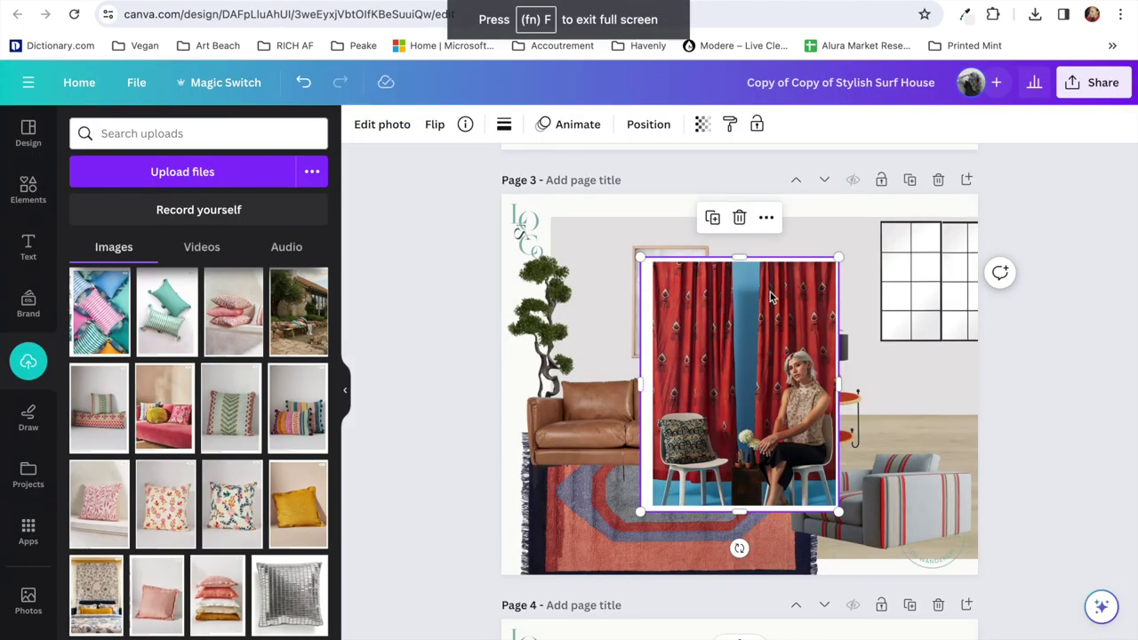
Place the coral rust curtain photo by the window and crop it to the left panel, moving it beside the window.
{"action": "left_click_drag", "start_coordinate": [772, 298], "coordinate": [899, 253]}
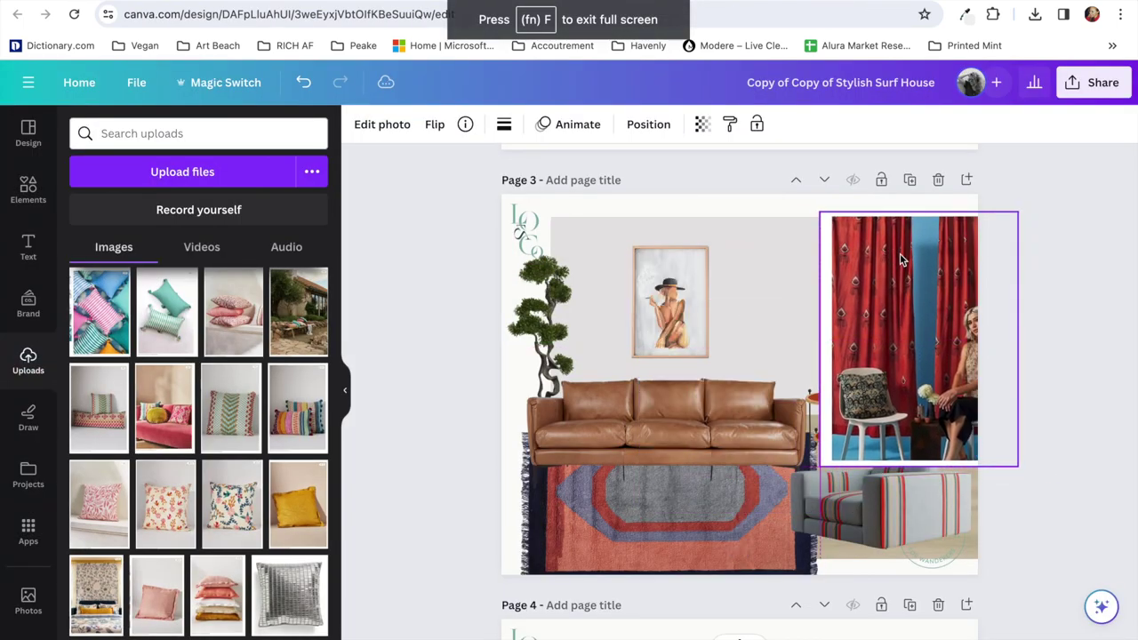
{"action": "scroll", "coordinate": [899, 253], "scroll_direction": "up", "scroll_amount": 3}
{"action": "left_click_drag", "start_coordinate": [983, 173], "coordinate": [984, 183]}
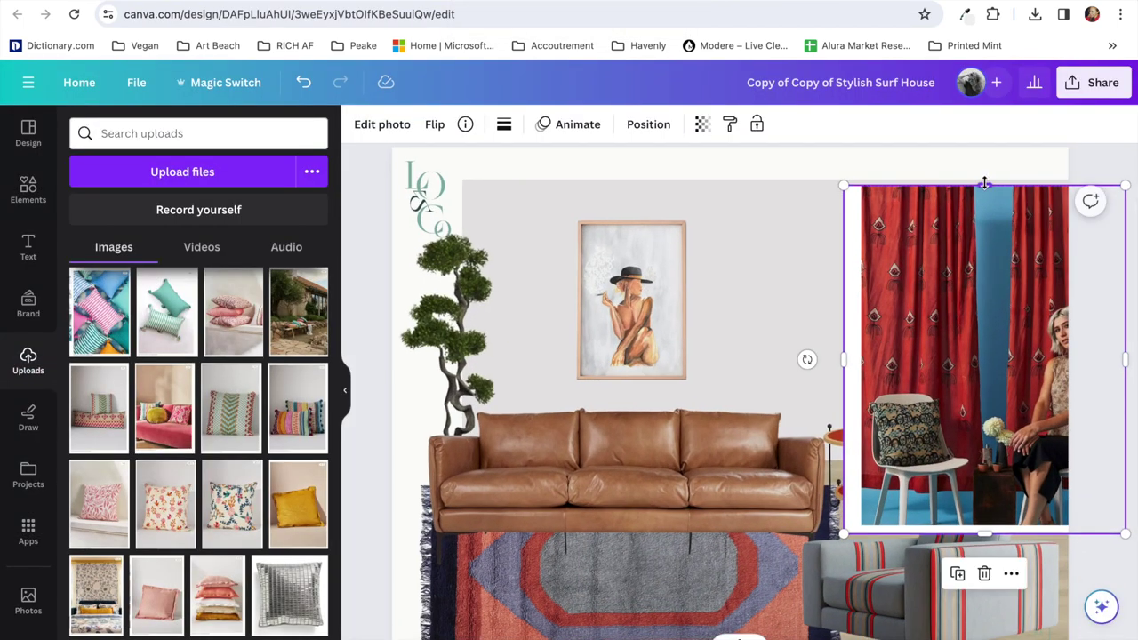
{"action": "left_click_drag", "start_coordinate": [847, 353], "coordinate": [862, 360]}
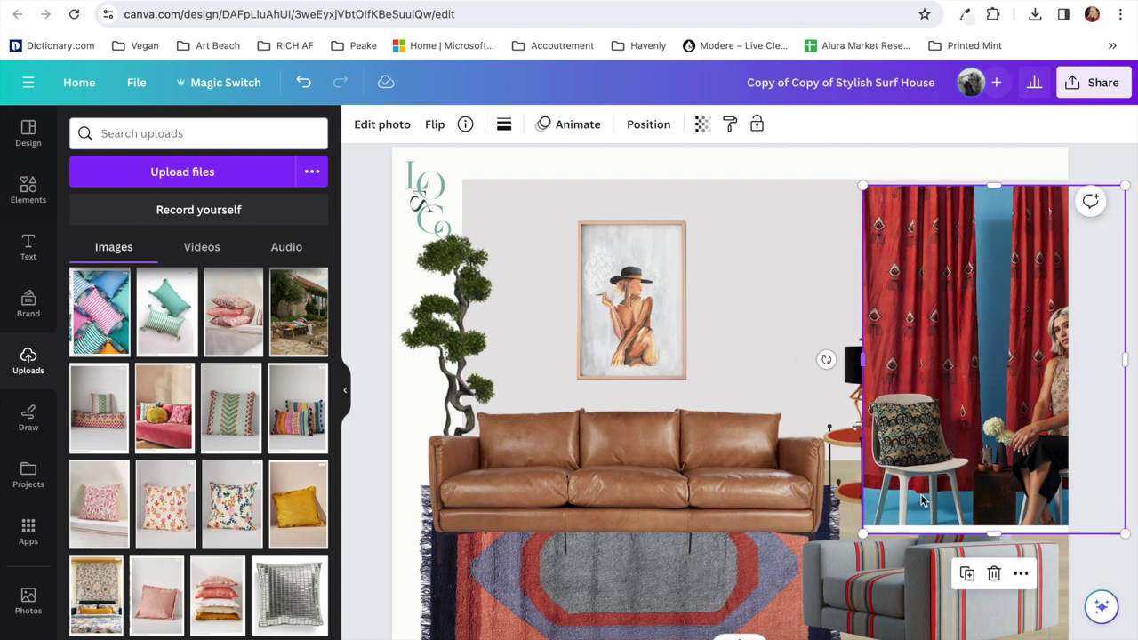
{"action": "left_click_drag", "start_coordinate": [995, 534], "coordinate": [994, 485]}
{"action": "left_click_drag", "start_coordinate": [1094, 336], "coordinate": [967, 320]}
Bring the bird lamp and the side table in front of the red curtain in the layer order.
{"action": "left_click", "coordinate": [1089, 404]}
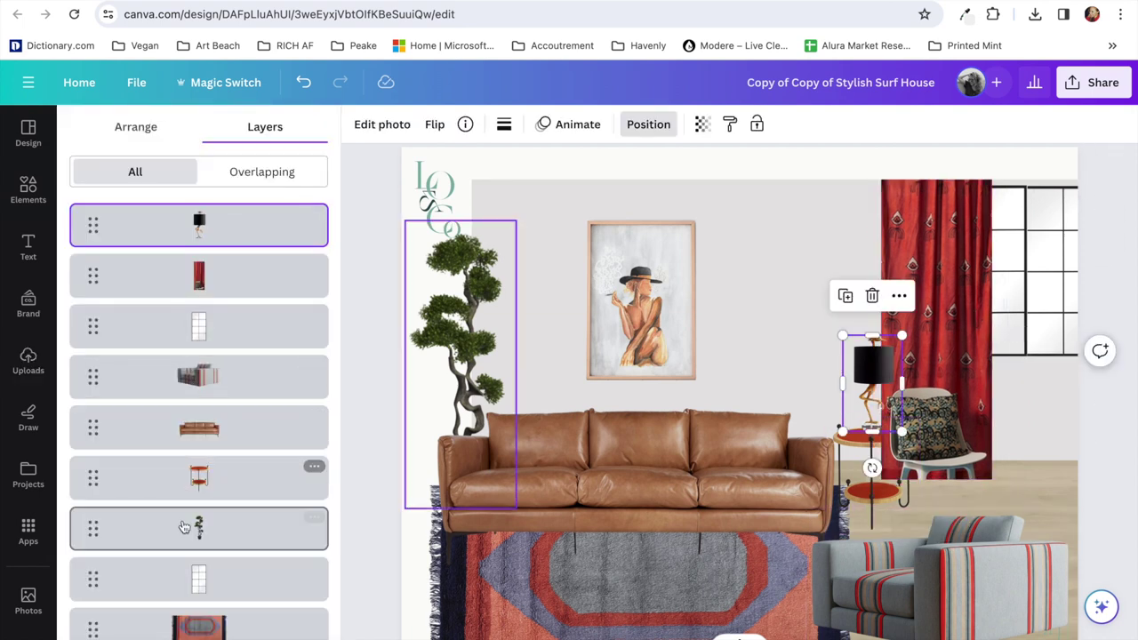
{"action": "left_click_drag", "start_coordinate": [186, 478], "coordinate": [187, 271]}
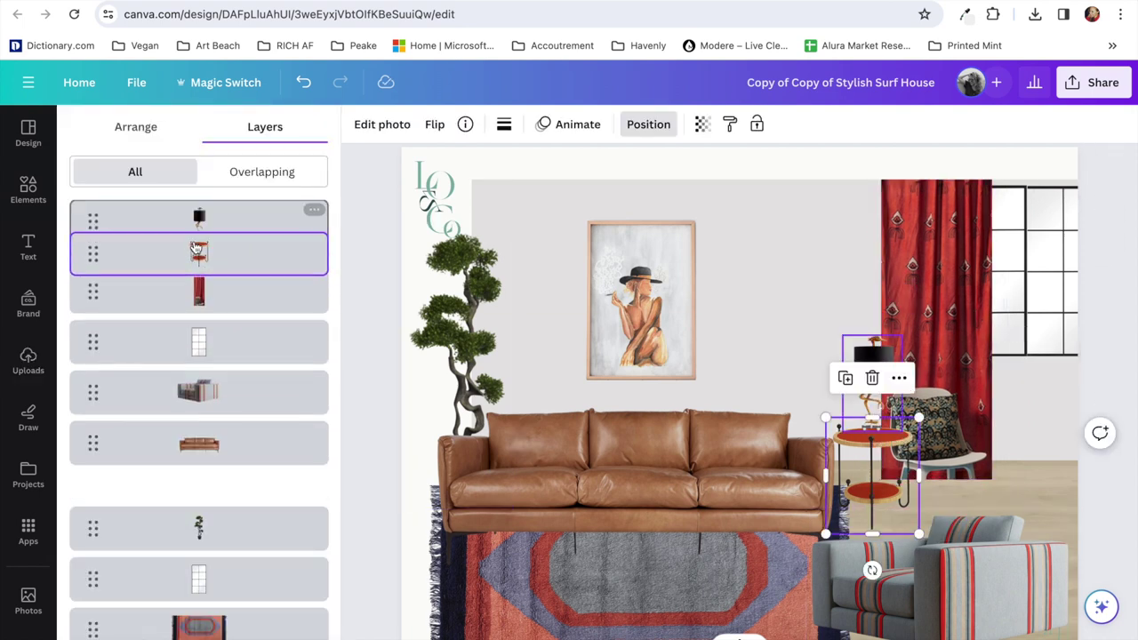
{"action": "left_click", "coordinate": [1005, 432]}
Crop the bottom of the red curtain photo up to the lower edge of the gray wall.
{"action": "left_click", "coordinate": [985, 476]}
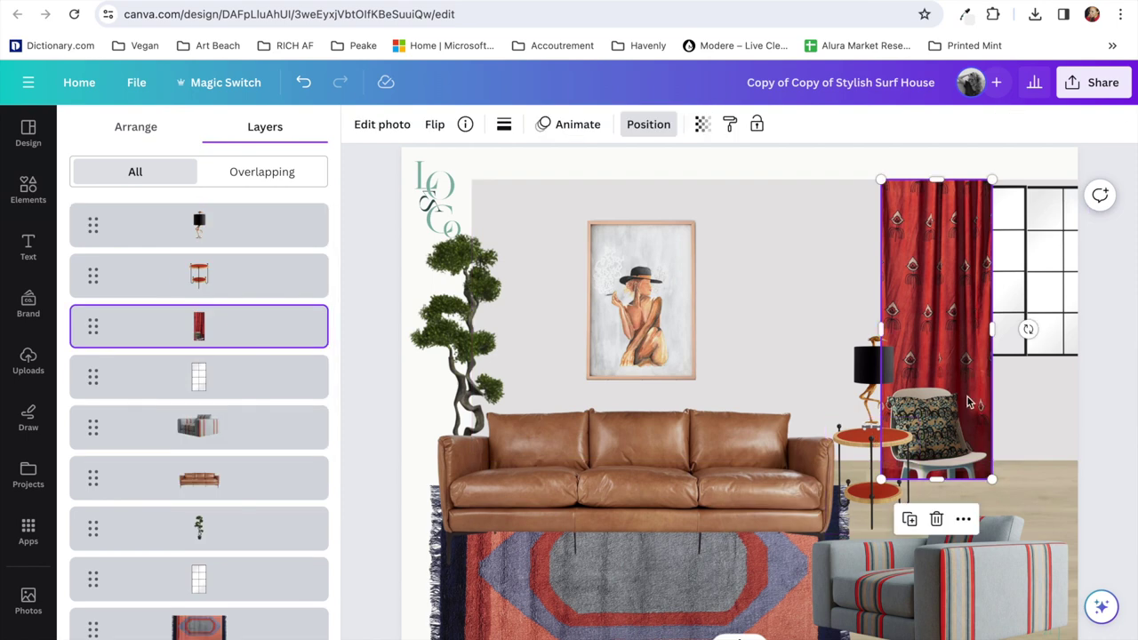
{"action": "left_click_drag", "start_coordinate": [936, 480], "coordinate": [936, 457]}
{"action": "left_click", "coordinate": [1036, 370]}
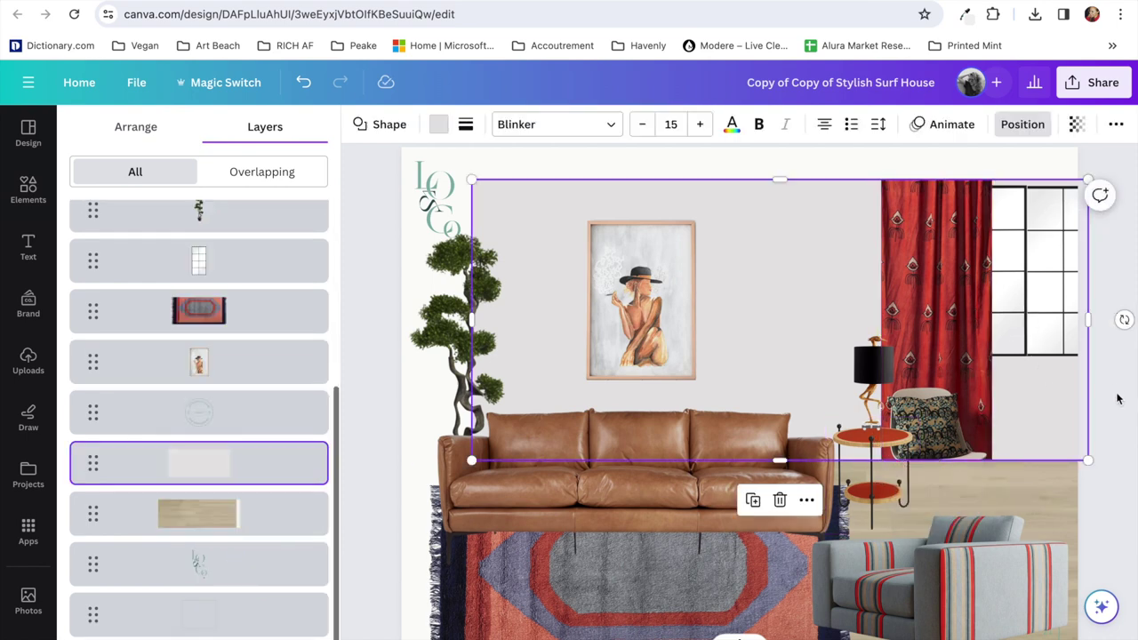
Search the web for a red paisley curtain and open the N194 Red Berber Atlas Oriental curtain from Society6.
{"action": "left_click", "coordinate": [985, 342]}
{"action": "key", "text": "ctrl+t"}
{"action": "type", "text": "ree pais"}
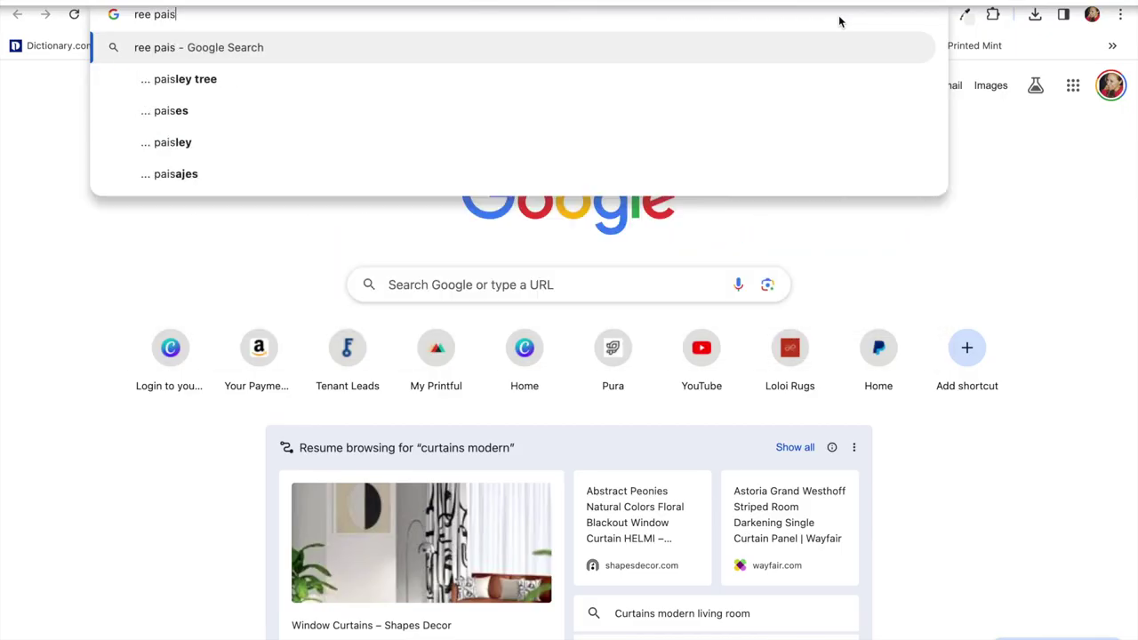
{"action": "type", "text": "ly cutain"}
{"action": "key", "text": "Return"}
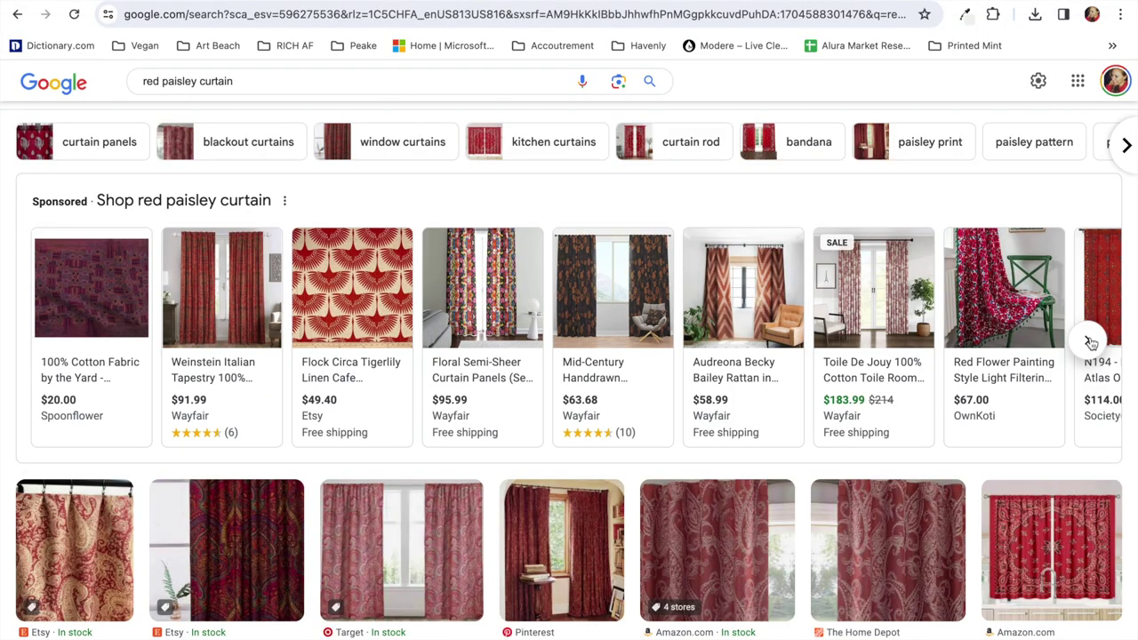
{"action": "left_click", "coordinate": [1090, 342]}
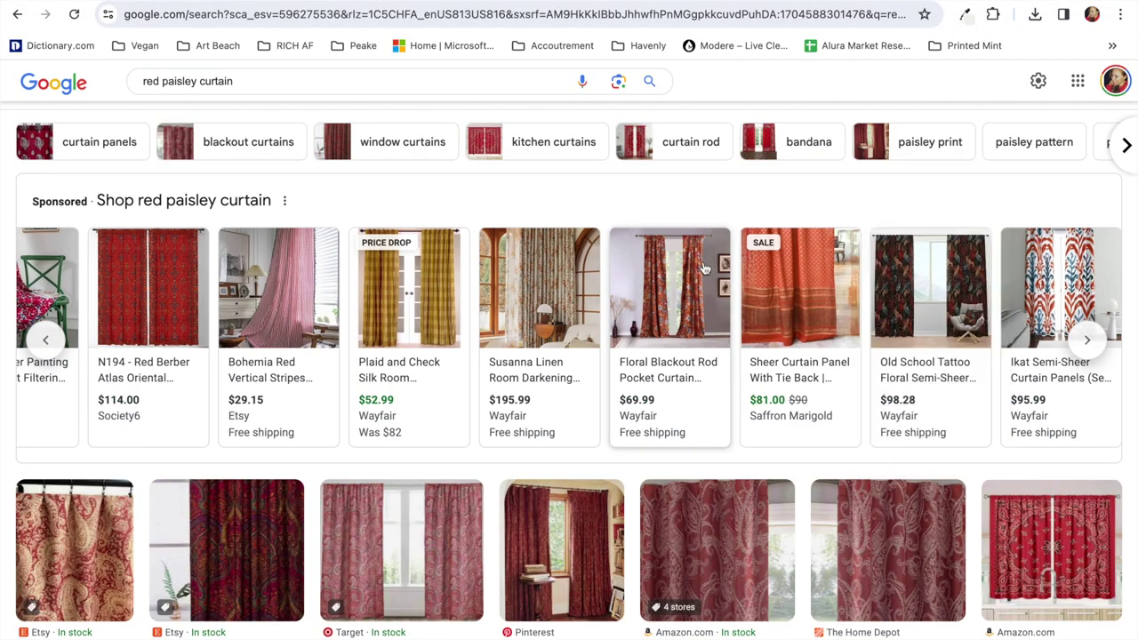
{"action": "left_click", "coordinate": [149, 287]}
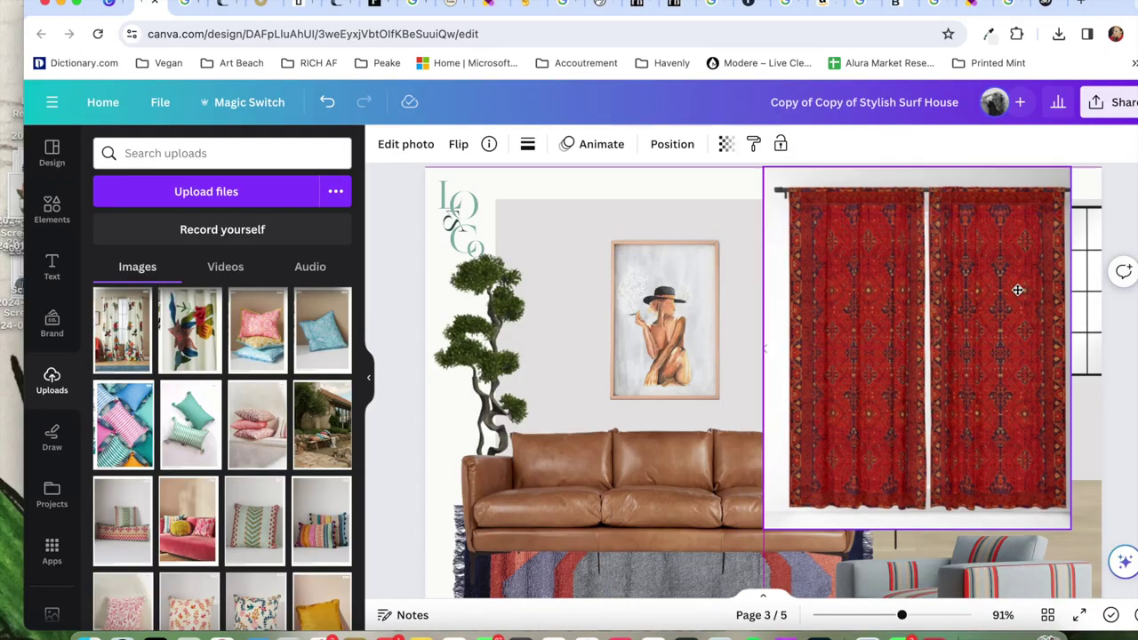
Position the red oriental curtain image over the window and remove its background.
{"action": "left_click_drag", "start_coordinate": [1018, 289], "coordinate": [1104, 321]}
{"action": "scroll", "coordinate": [629, 425], "scroll_direction": "down", "scroll_amount": 3}
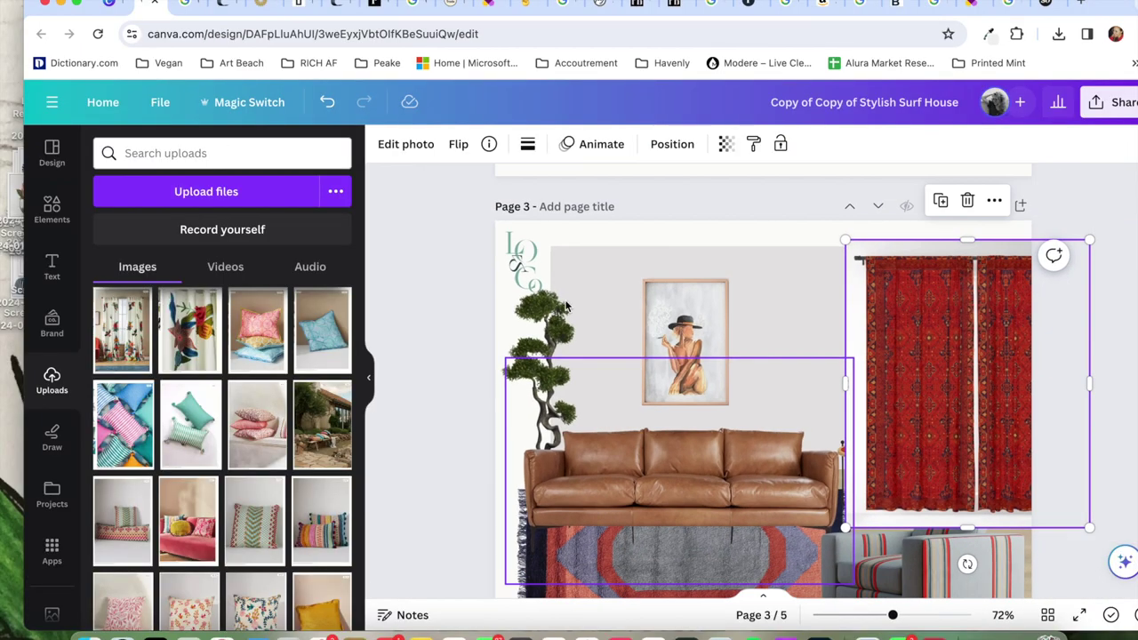
{"action": "left_click", "coordinate": [368, 378]}
{"action": "scroll", "coordinate": [802, 300], "scroll_direction": "up", "scroll_amount": 5}
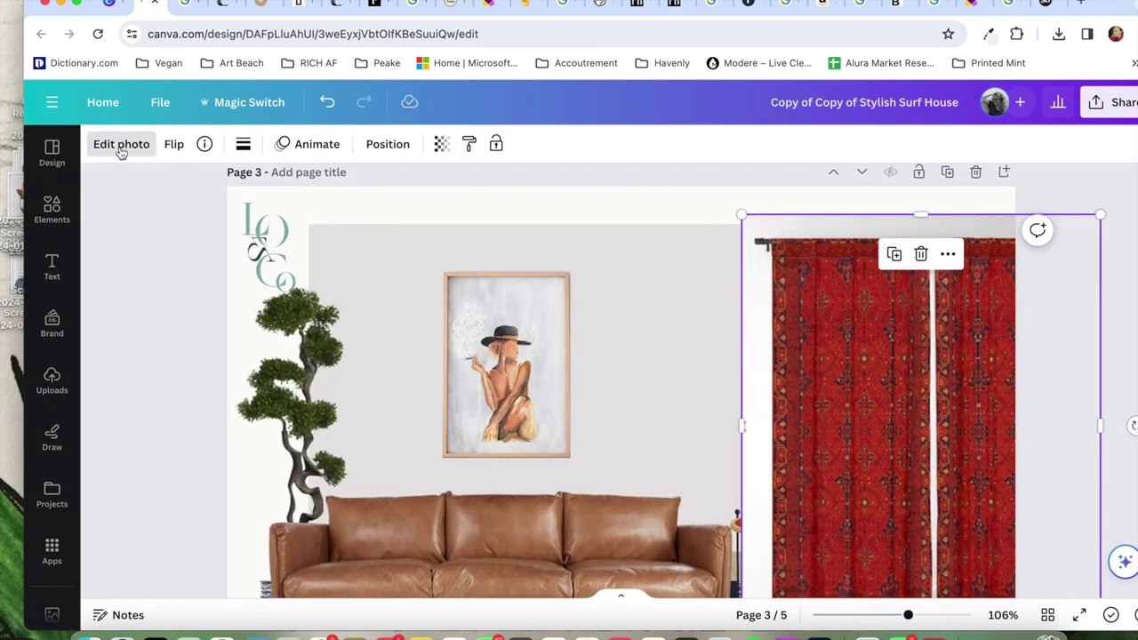
{"action": "left_click", "coordinate": [122, 144]}
{"action": "left_click", "coordinate": [137, 267]}
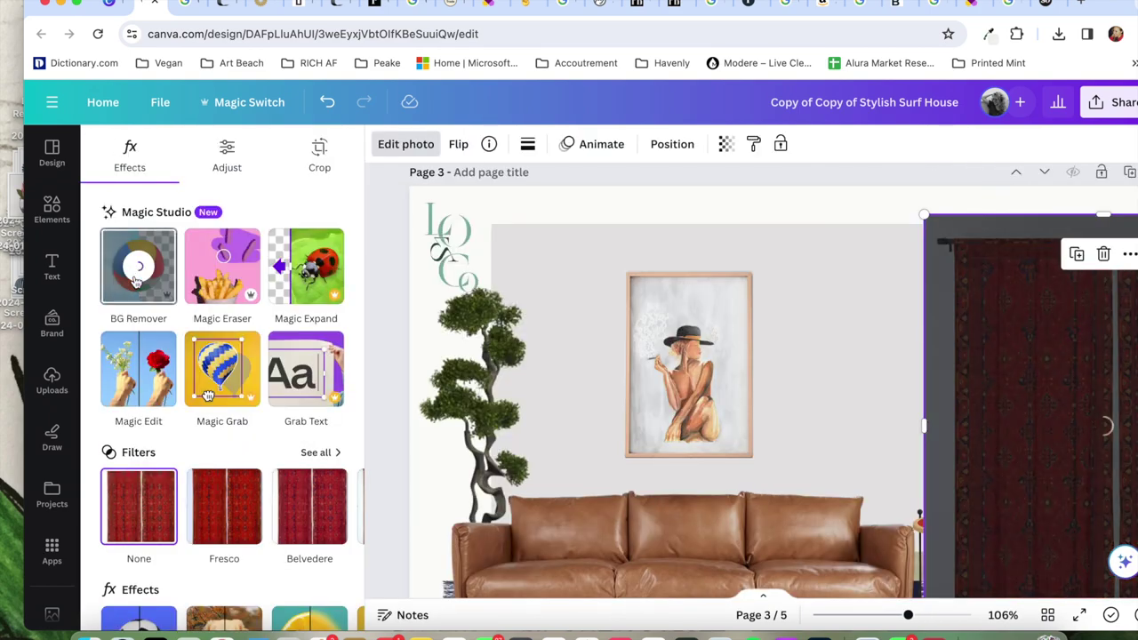
{"action": "left_click", "coordinate": [78, 6]}
Raise the oriental curtain above the window's top edge, scale it down, and crop it to a single panel.
{"action": "left_click", "coordinate": [848, 364]}
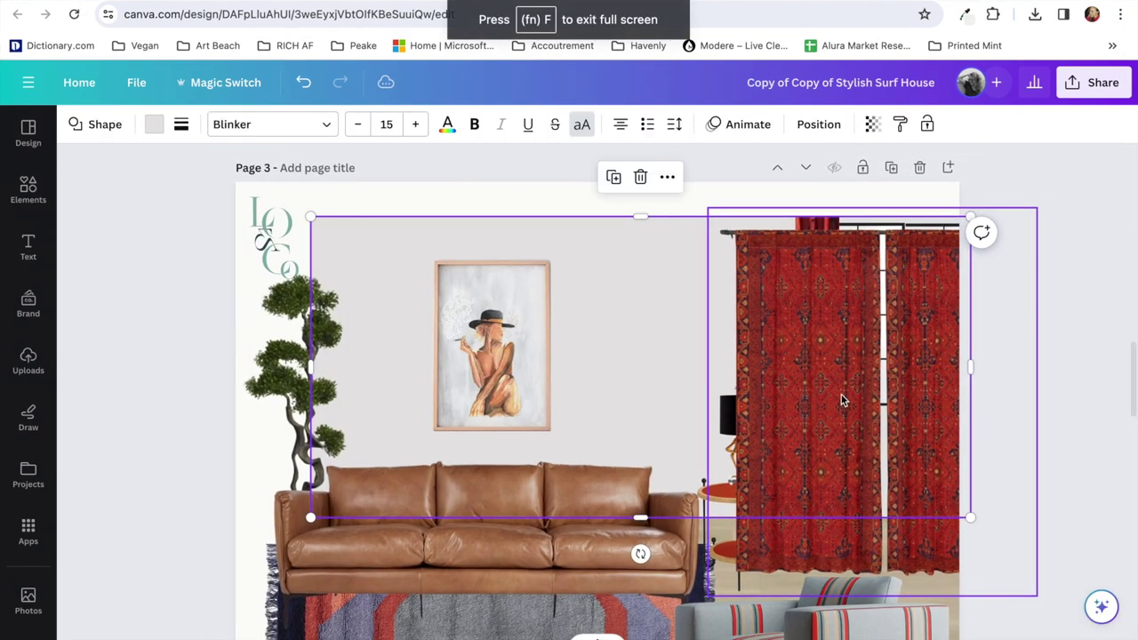
{"action": "mouse_move", "coordinate": [843, 400]}
{"action": "left_mouse_down"}
{"action": "mouse_move", "coordinate": [840, 358]}
{"action": "mouse_move", "coordinate": [839, 402]}
{"action": "left_mouse_up"}
{"action": "left_click_drag", "start_coordinate": [825, 322], "coordinate": [825, 298]}
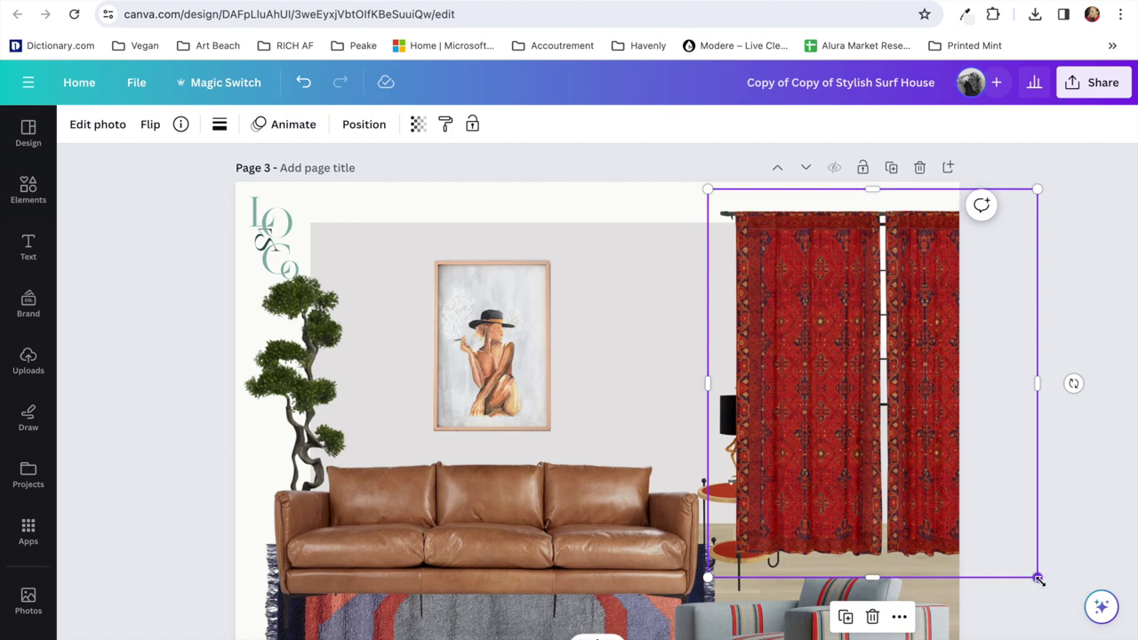
{"action": "left_click_drag", "start_coordinate": [1038, 578], "coordinate": [1003, 537]}
{"action": "left_click_drag", "start_coordinate": [1005, 365], "coordinate": [930, 380]}
Delete the coral rust curtain photo from behind the oriental curtain panel.
{"action": "left_click", "coordinate": [961, 302]}
{"action": "left_click", "coordinate": [825, 376]}
{"action": "left_click", "coordinate": [804, 327]}
{"action": "key", "text": "Delete"}
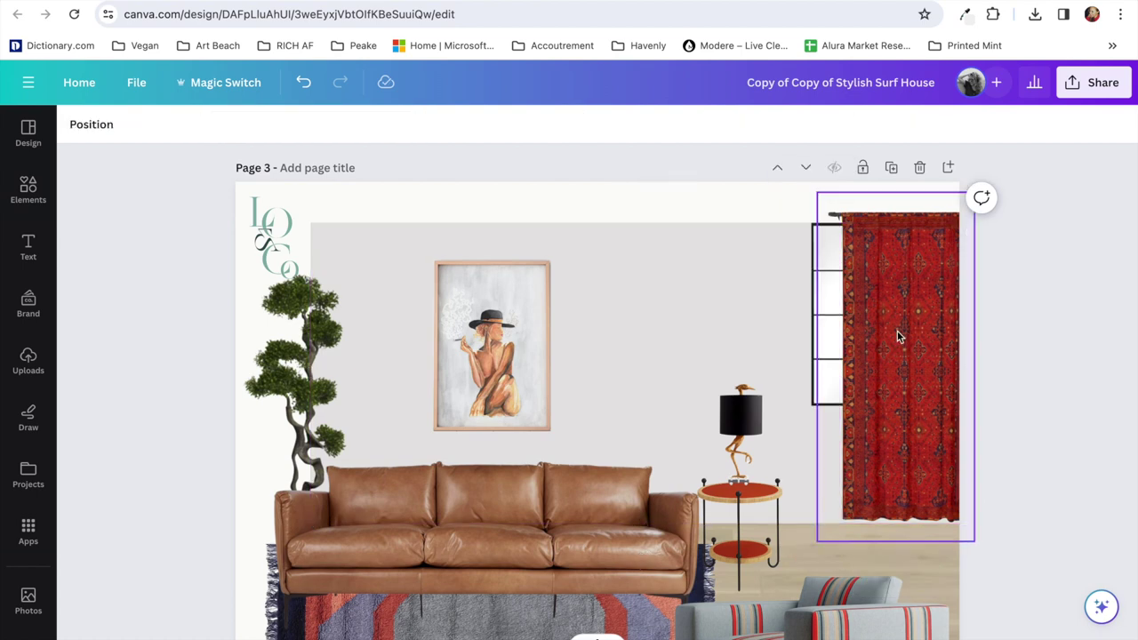
Move the oriental curtain panel to the window's left side and enlarge it slightly so it reaches the floor.
{"action": "left_click_drag", "start_coordinate": [898, 332], "coordinate": [818, 335]}
{"action": "left_click_drag", "start_coordinate": [895, 548], "coordinate": [901, 558]}
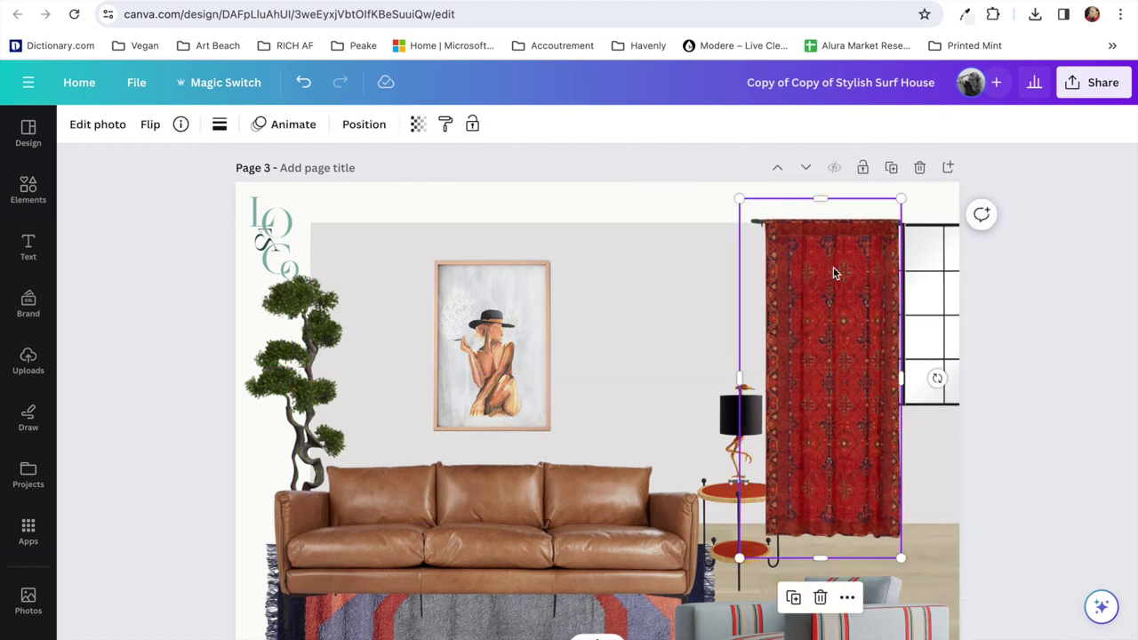
{"action": "left_click_drag", "start_coordinate": [832, 267], "coordinate": [831, 264]}
{"action": "left_click_drag", "start_coordinate": [814, 546], "coordinate": [816, 556]}
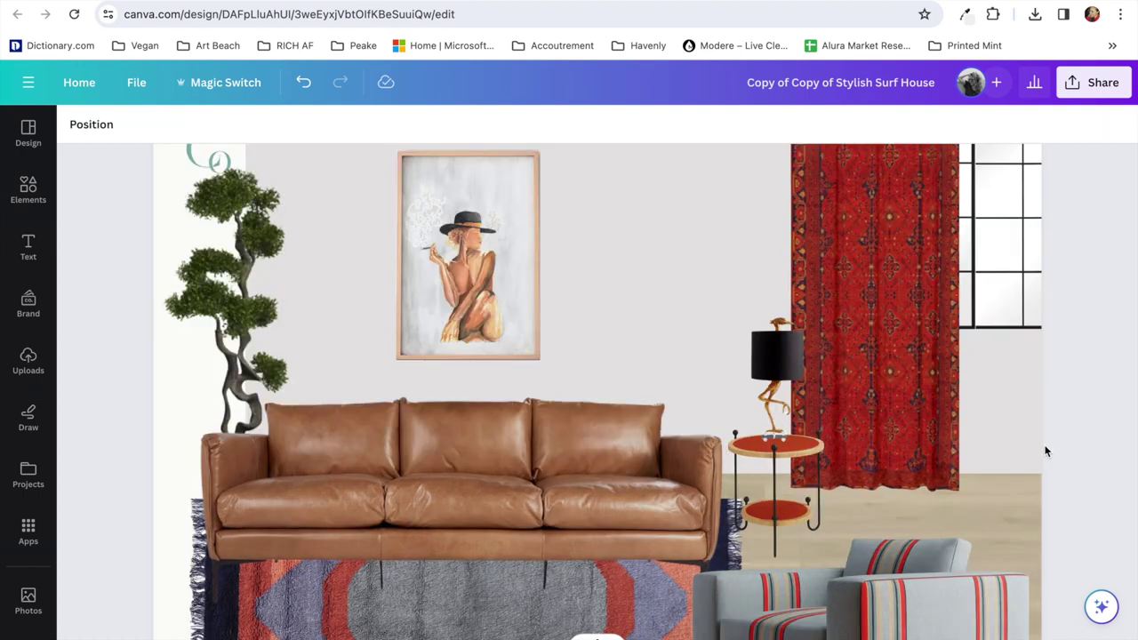
Open the download settings for the finished mood board and bring up the file type choices.
{"action": "scroll", "coordinate": [1045, 452], "scroll_direction": "down", "scroll_amount": 2}
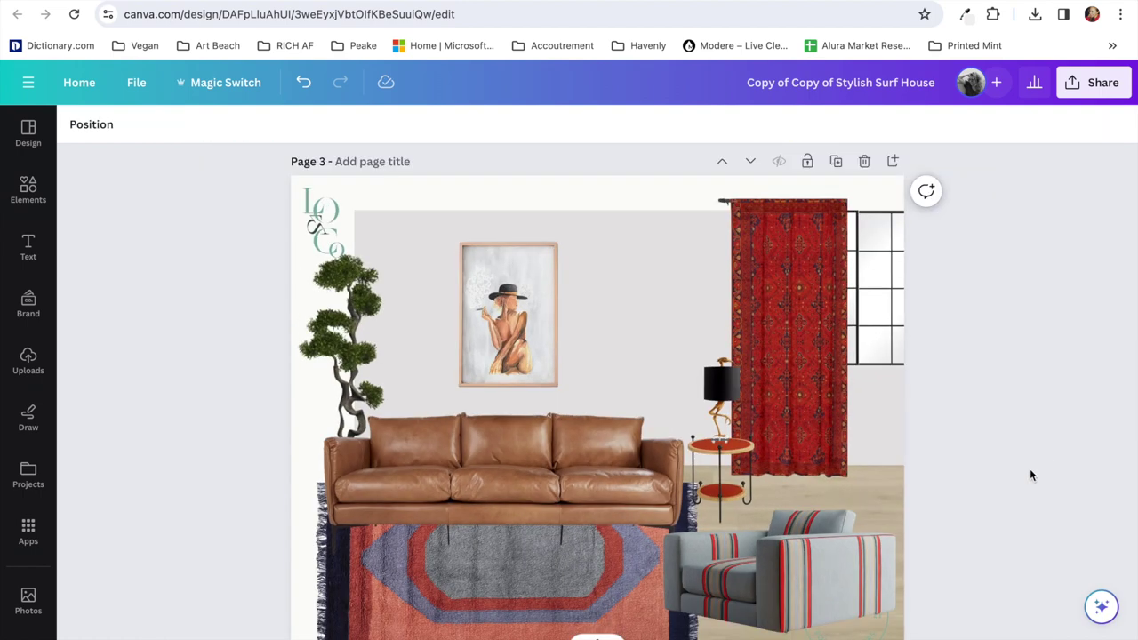
{"action": "scroll", "coordinate": [1030, 468], "scroll_direction": "down", "scroll_amount": 1}
{"action": "left_click", "coordinate": [1089, 82]}
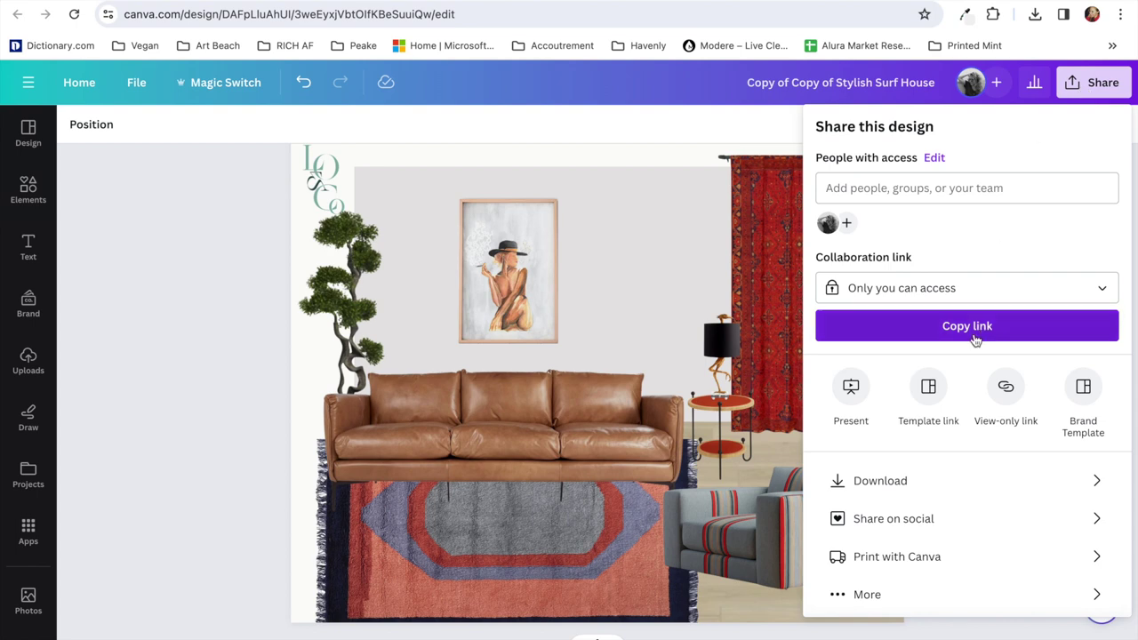
{"action": "left_click", "coordinate": [858, 480]}
{"action": "left_click", "coordinate": [888, 192]}
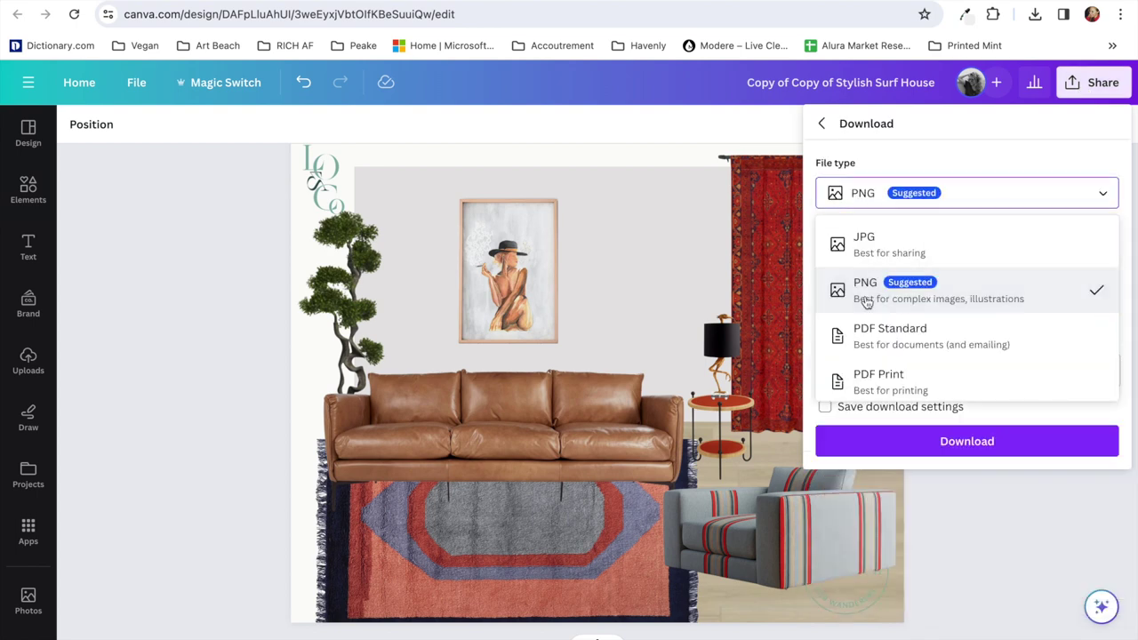